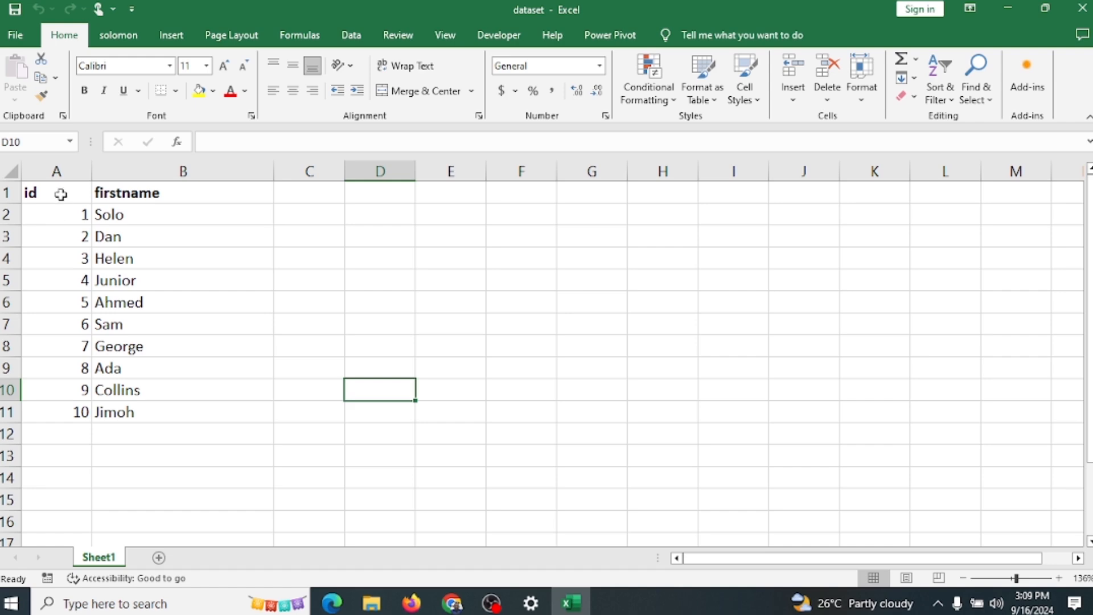
# Step: Cut the id and firstname table in A1:B11, paste it at E1 and widen column F
pyautogui.moveTo(58, 192); pyautogui.dragTo(222, 403)
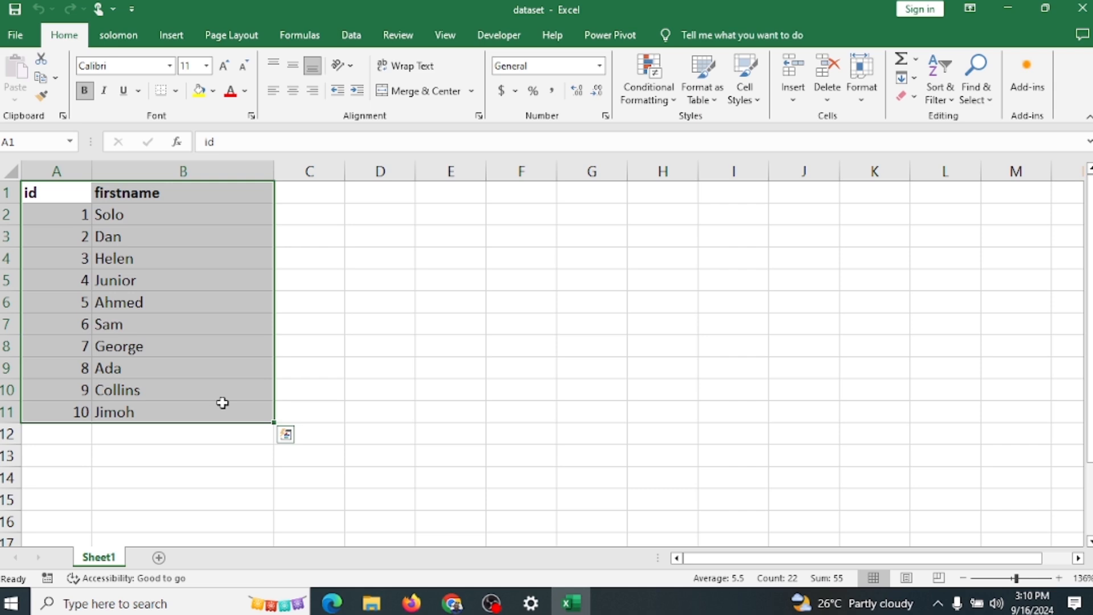
pyautogui.hotkey('ctrl', 'c')
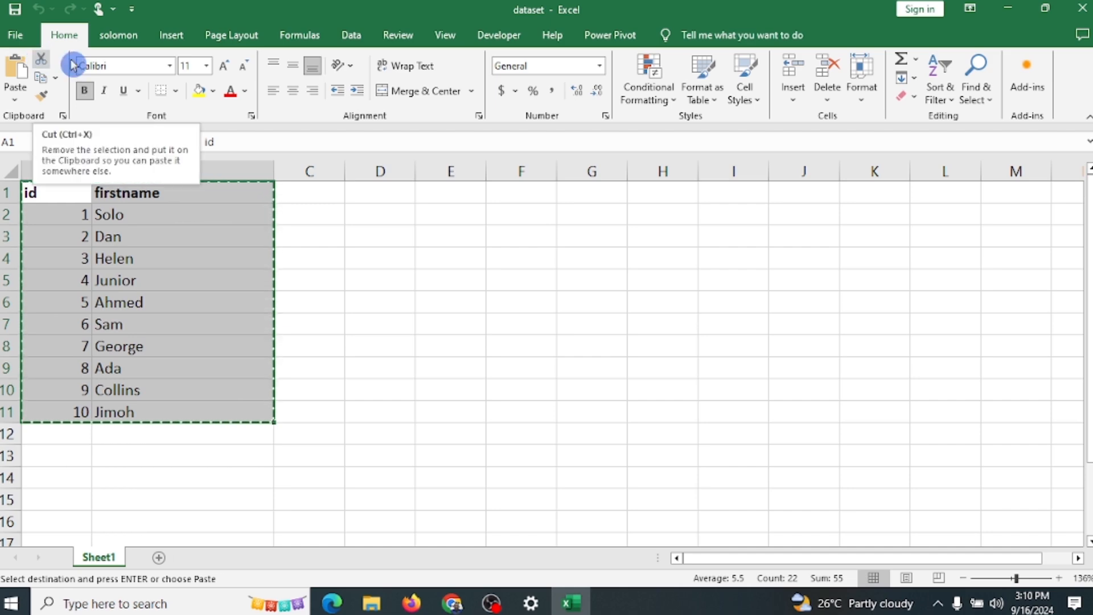
pyautogui.click(1059, 578)
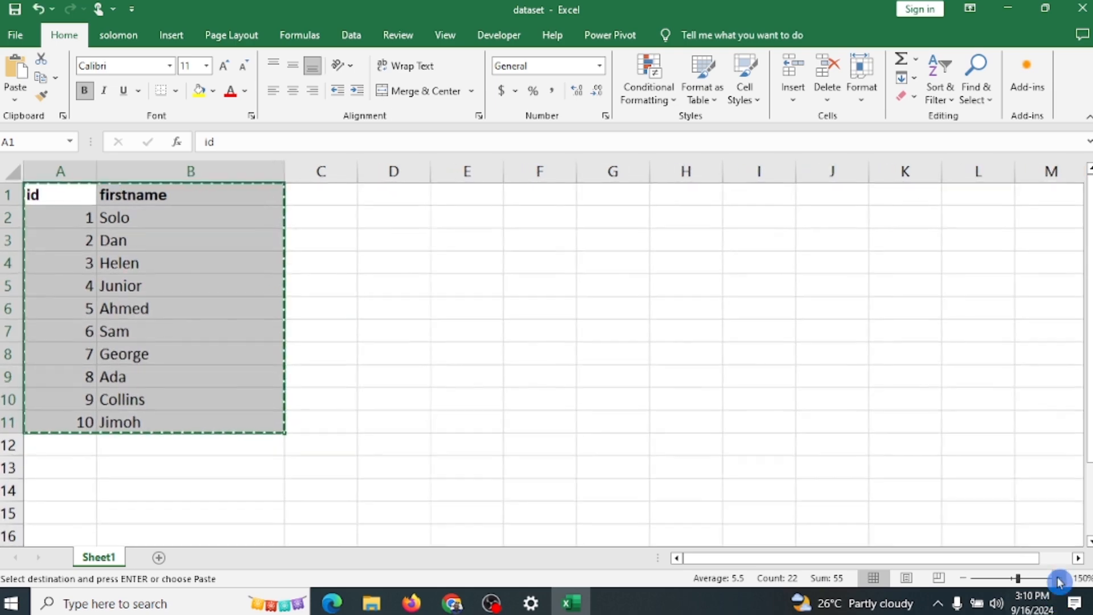
pyautogui.click(1059, 578)
pyautogui.click(1059, 578)
pyautogui.click(1059, 578)
pyautogui.click(1059, 578)
pyautogui.click(1059, 577)
pyautogui.click(1059, 578)
pyautogui.click(1059, 577)
pyautogui.click(1060, 578)
pyautogui.click(1059, 578)
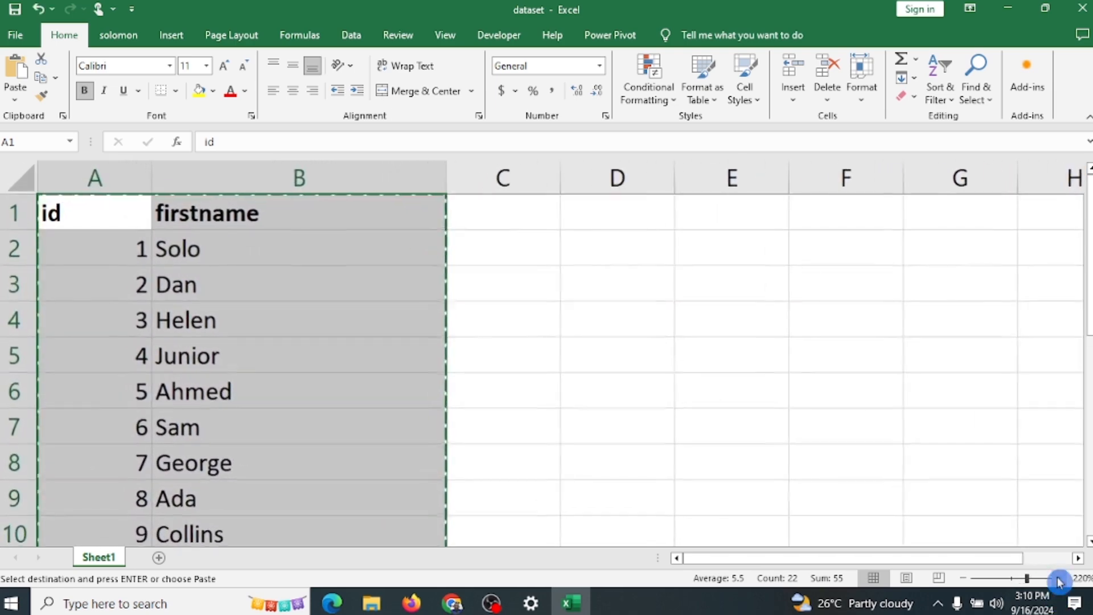
pyautogui.click(962, 578)
pyautogui.click(962, 578)
pyautogui.click(962, 578)
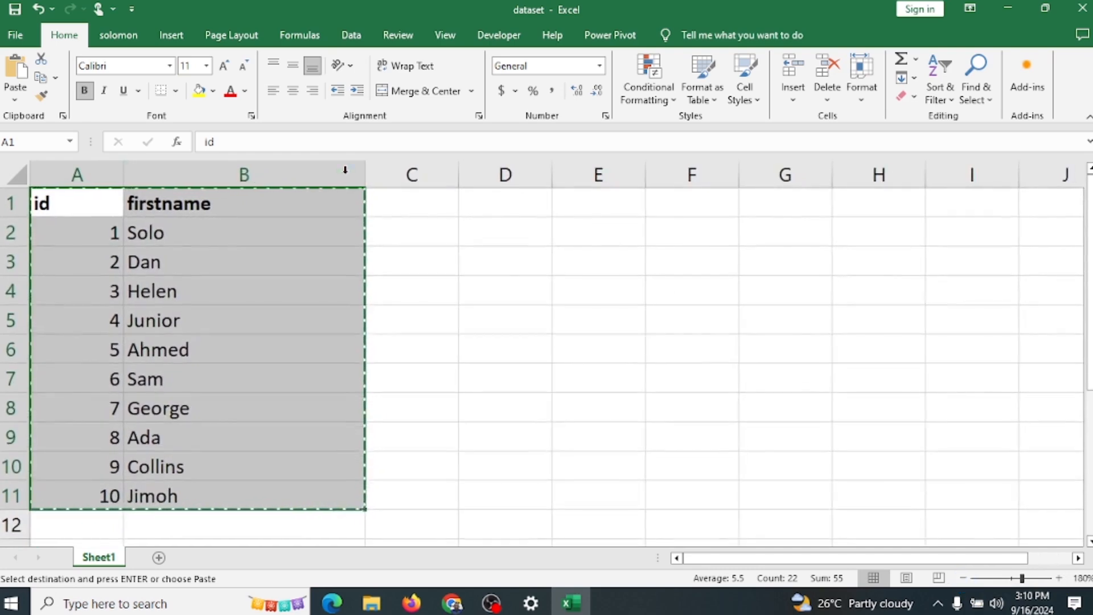
pyautogui.click(39, 60)
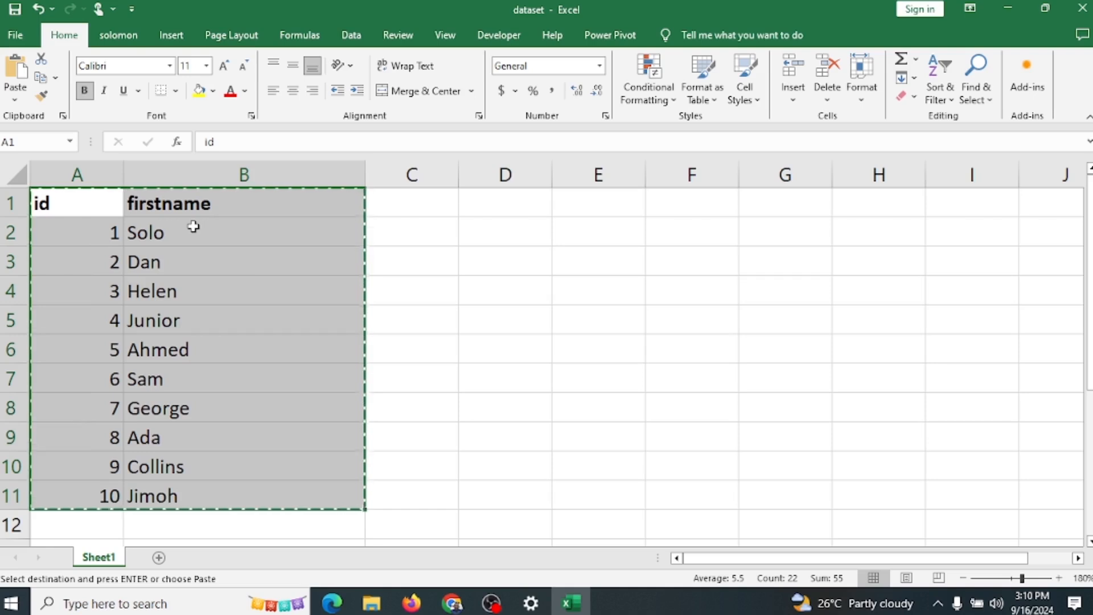
pyautogui.click(605, 203)
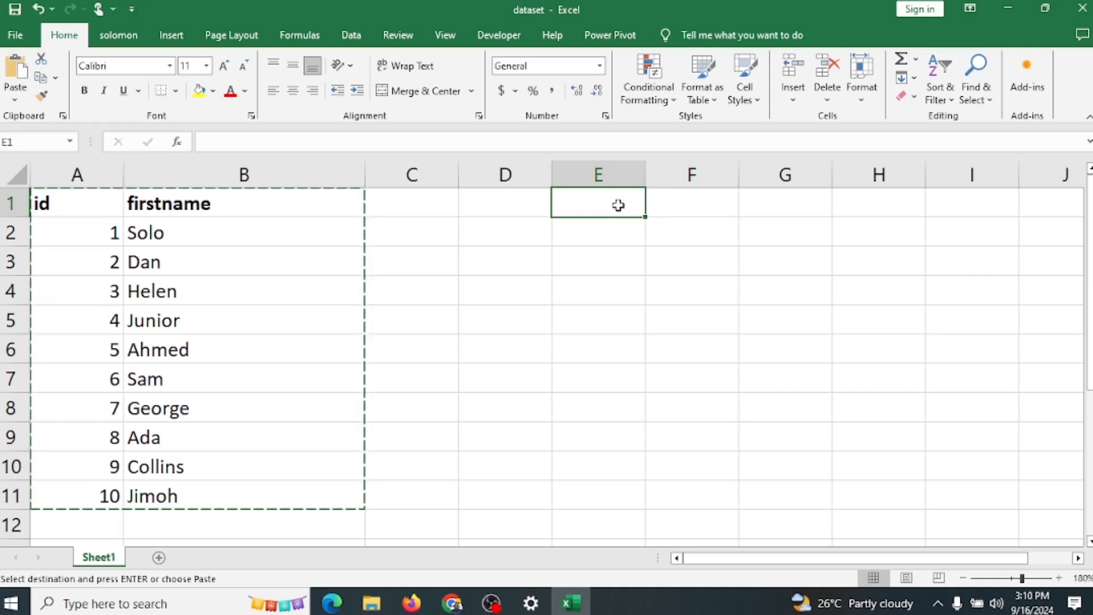
pyautogui.hotkey('ctrl', 'v')
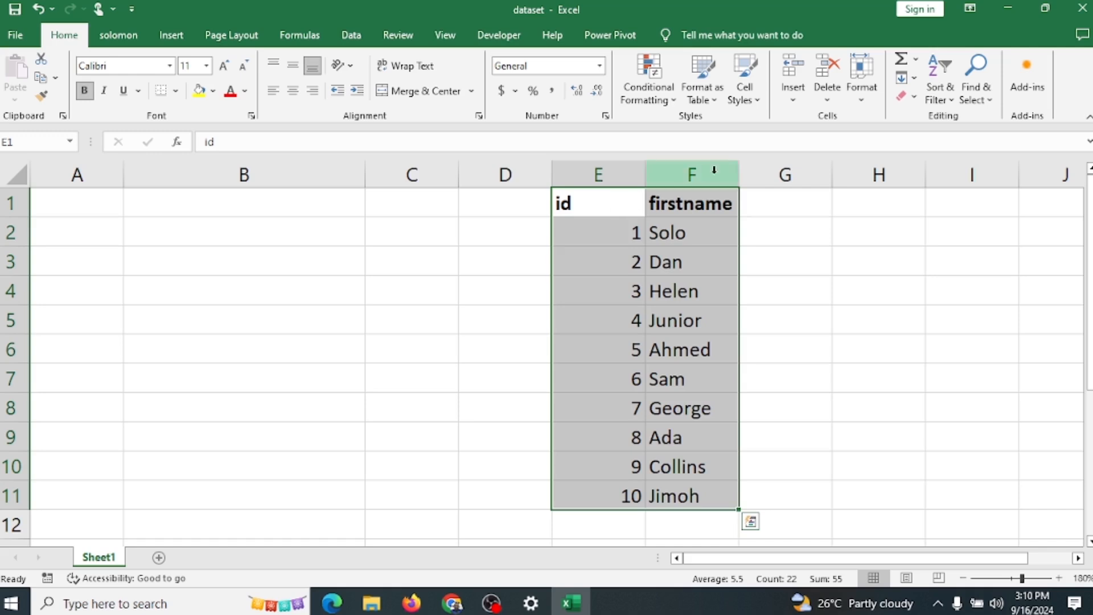
pyautogui.moveTo(739, 175); pyautogui.dragTo(780, 183)
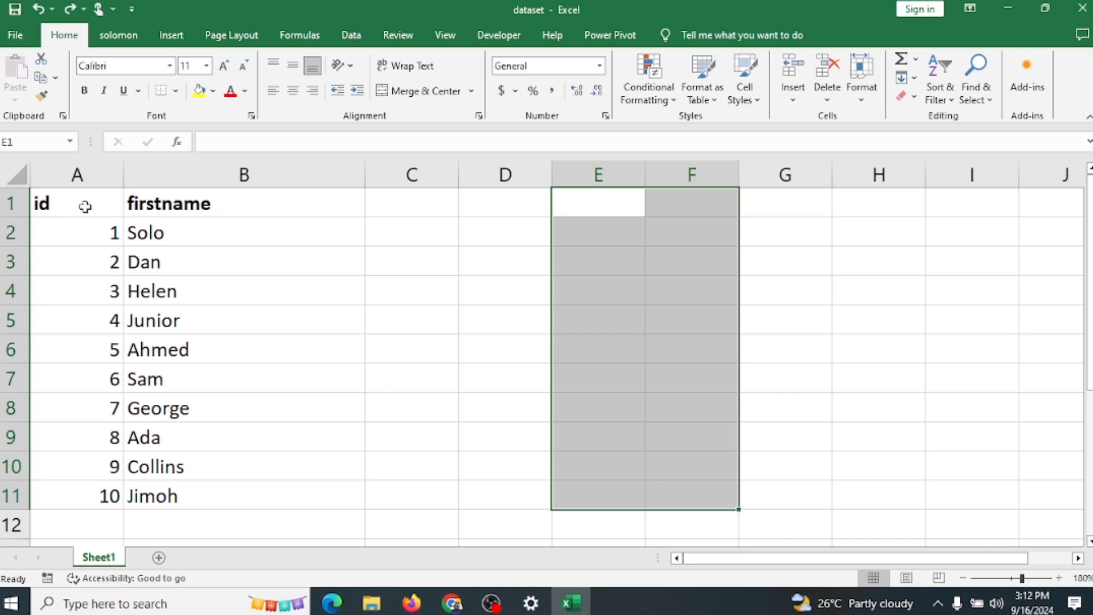
# Step: Copy the id and firstname table in A1:B11 and paste it starting at cell F1
pyautogui.moveTo(84, 206); pyautogui.dragTo(284, 501)
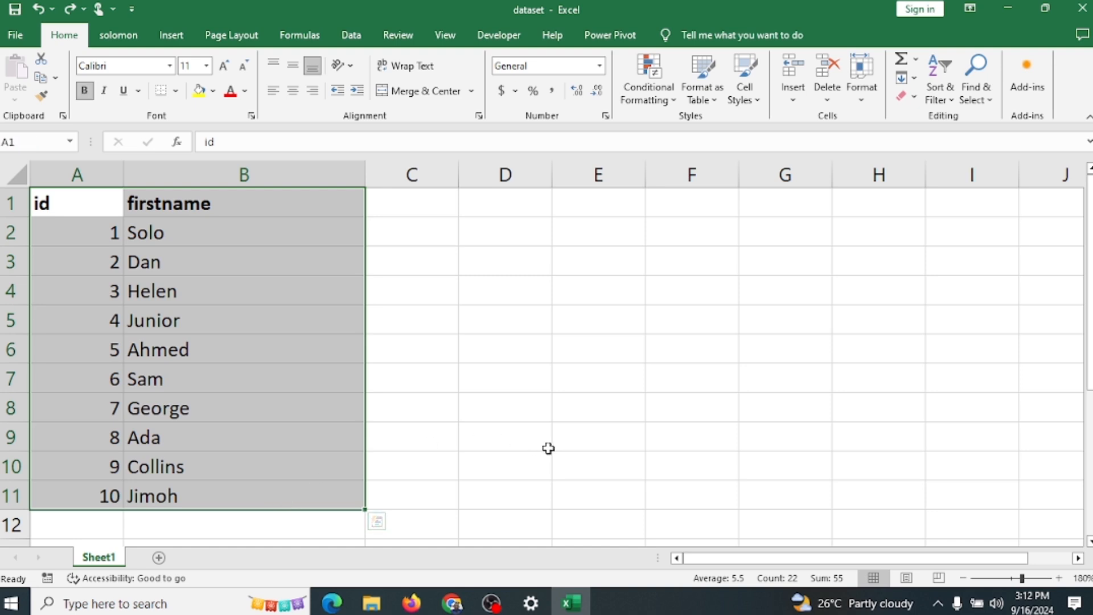
pyautogui.hotkey('ctrl', 'c')
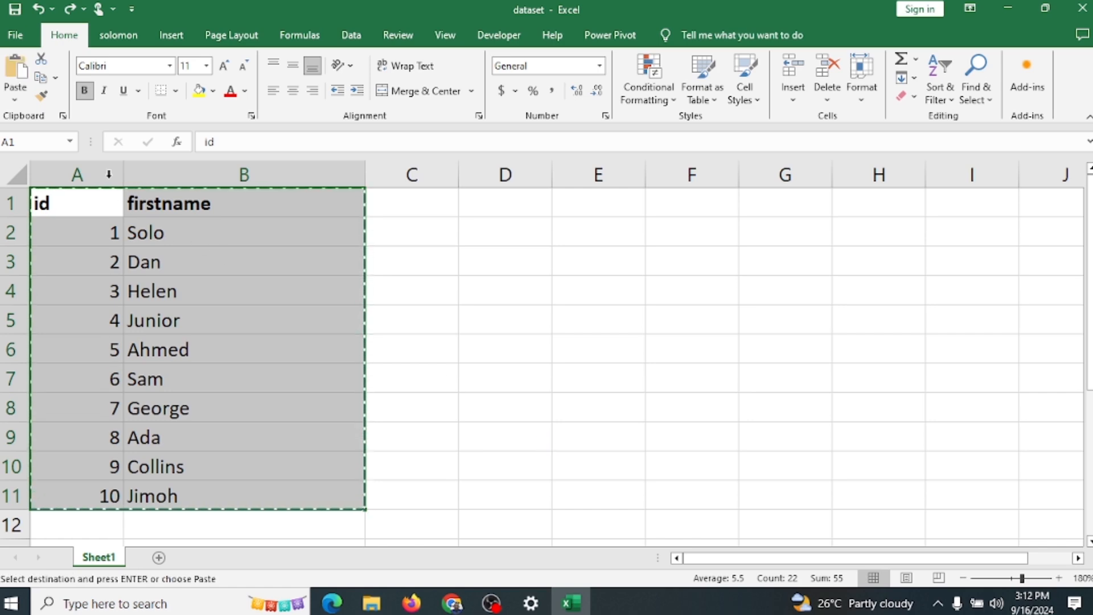
pyautogui.click(41, 80)
pyautogui.click(665, 205)
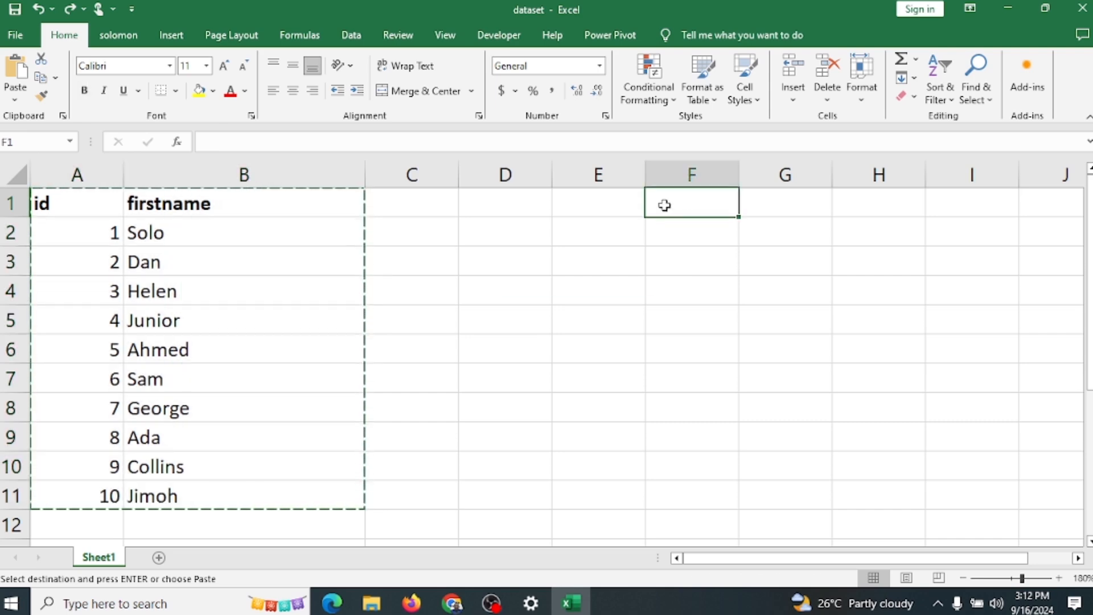
pyautogui.hotkey('ctrl', 'v')
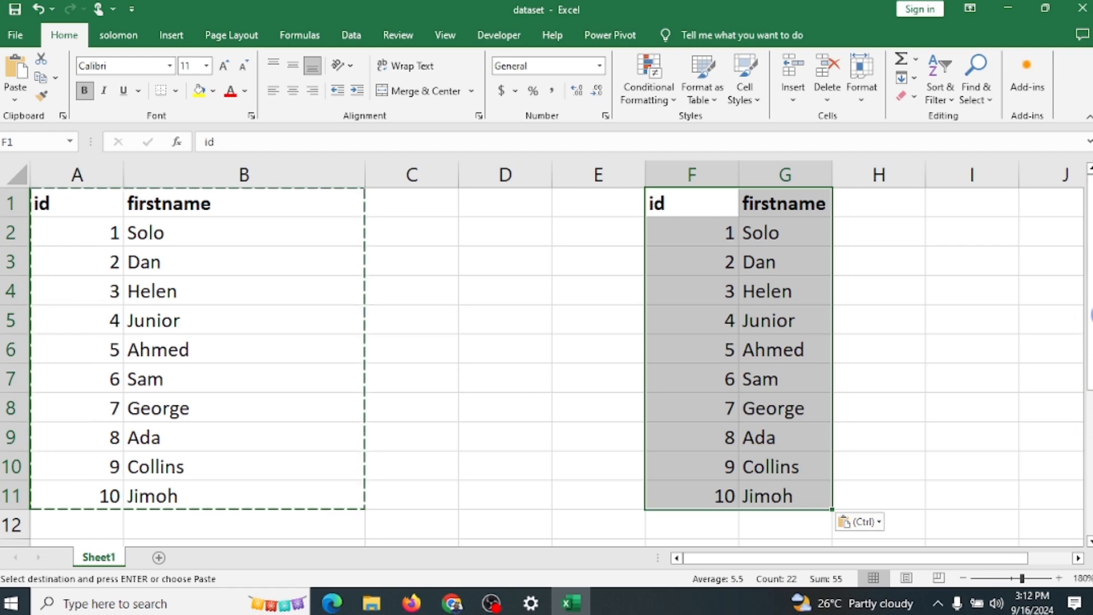
# Step: Paste another copy of the table starting at cell I1 and undo that paste
pyautogui.moveTo(1091, 353); pyautogui.dragTo(1091, 384)
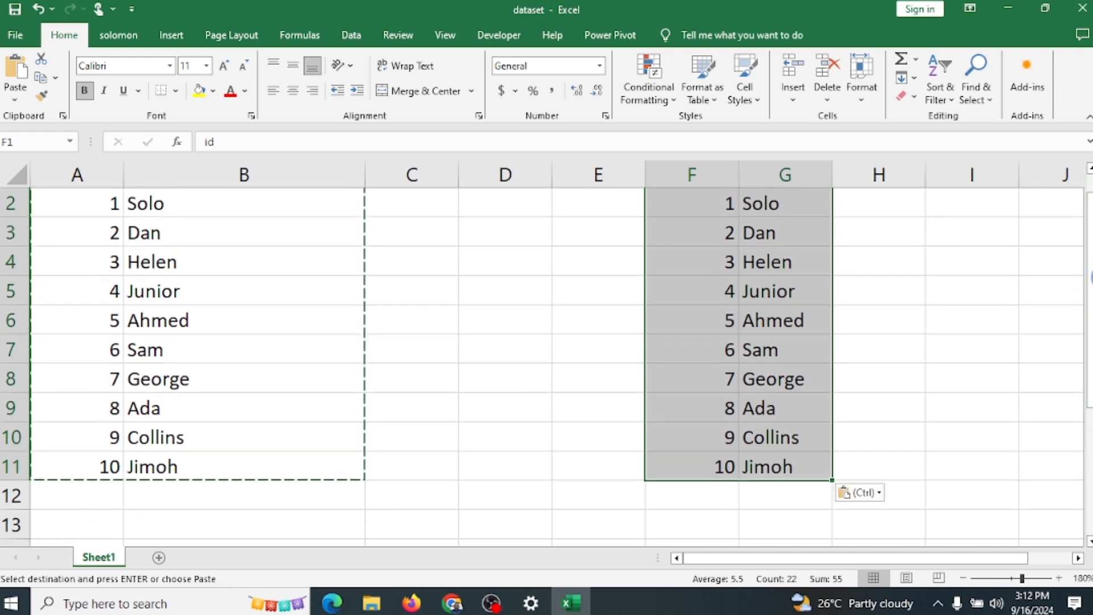
pyautogui.moveTo(1092, 277); pyautogui.dragTo(1091, 169)
pyautogui.click(993, 200)
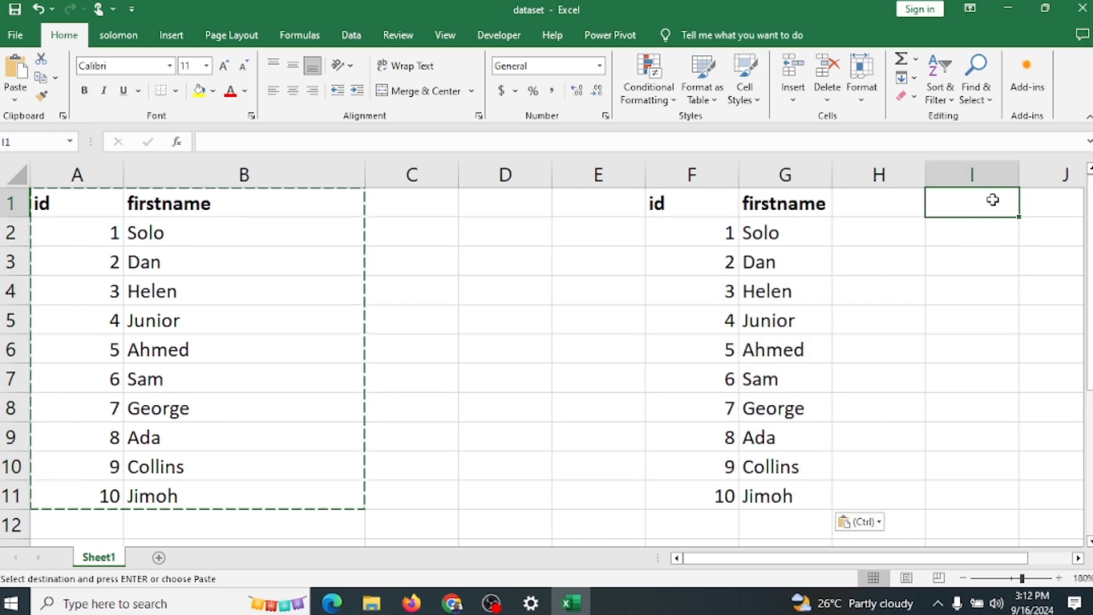
pyautogui.hotkey('ctrl', 'v')
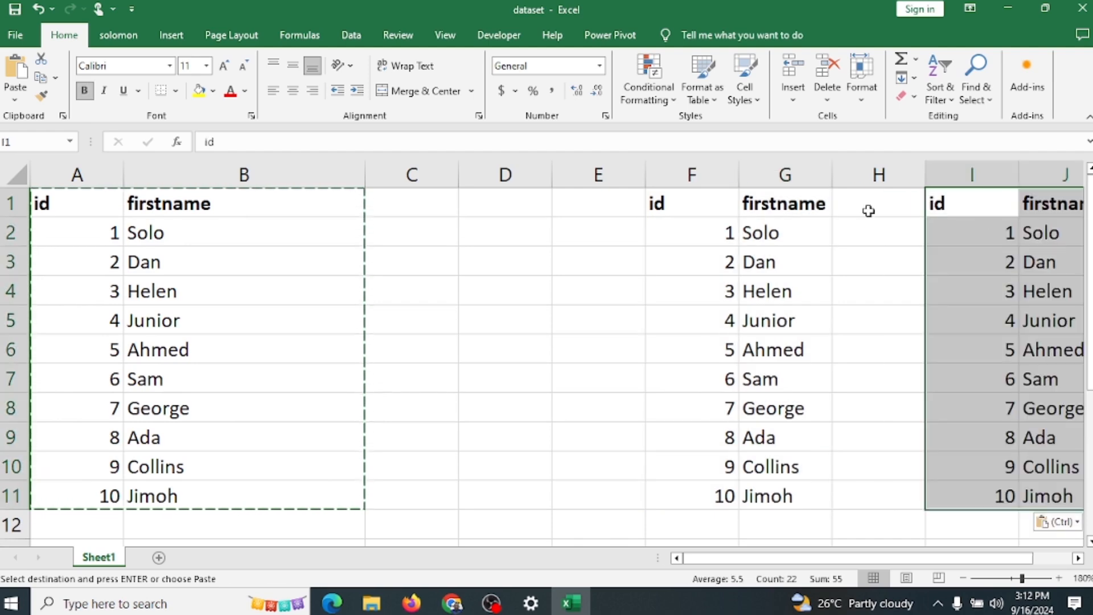
pyautogui.hotkey('ctrl', 'z')
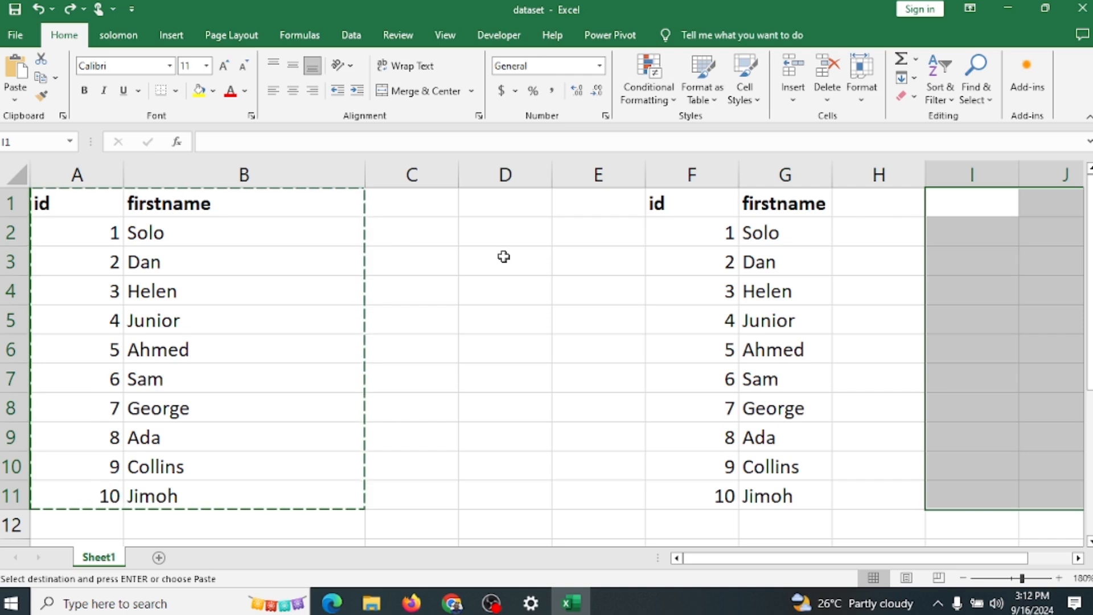
# Step: Paste the copied table at cell C1 and undo it together with the earlier paste at F1
pyautogui.click(447, 207)
pyautogui.hotkey('ctrl', 'v')
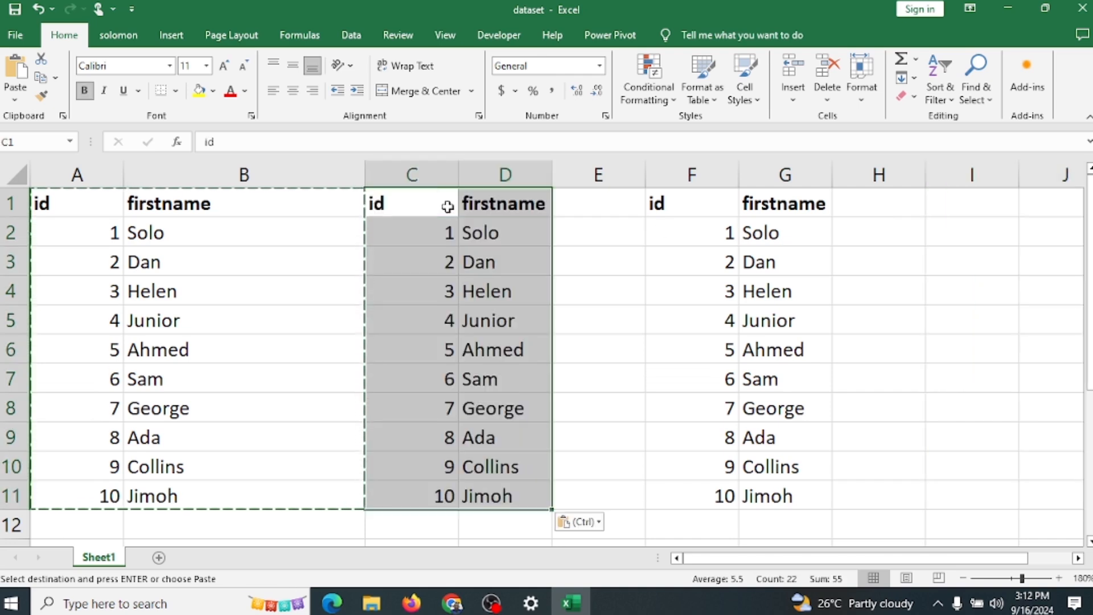
pyautogui.hotkey('ctrl', 'z')
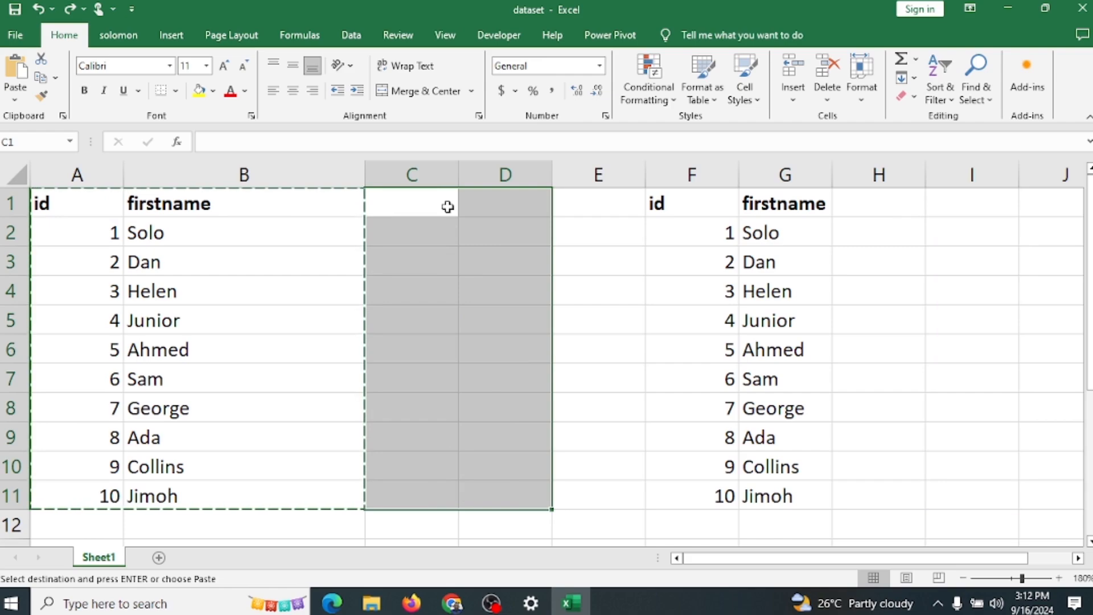
pyautogui.hotkey('ctrl', 'z')
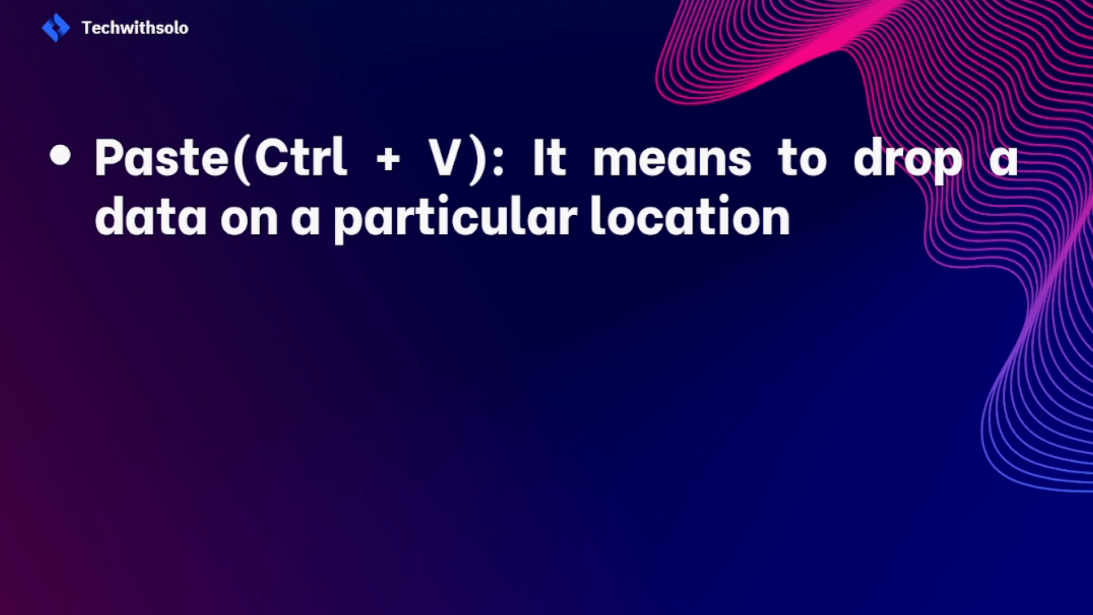
pyautogui.hotkey('alt', 'Tab')
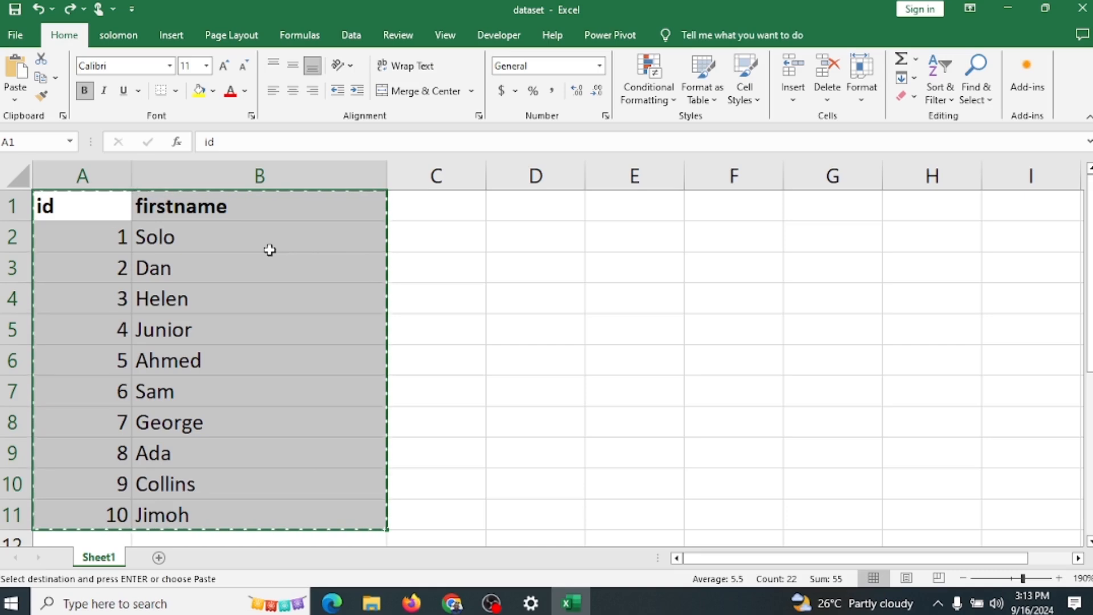
# Step: Cancel the pending copy, copy the table in A1:B11 again and paste it starting at cell E1
pyautogui.press('Escape')
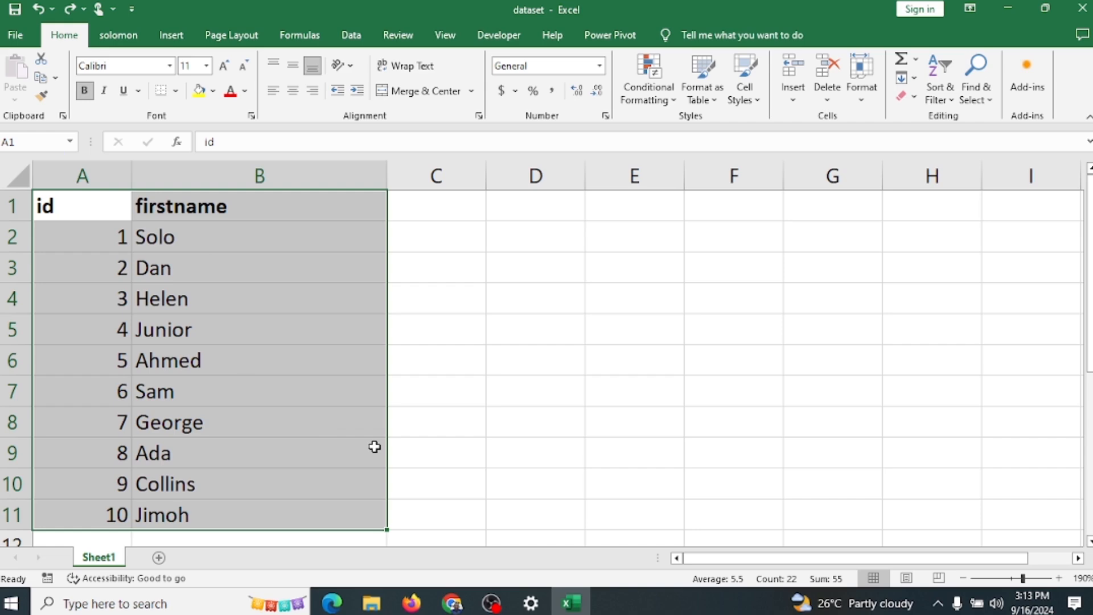
pyautogui.hotkey('ctrl', 'c')
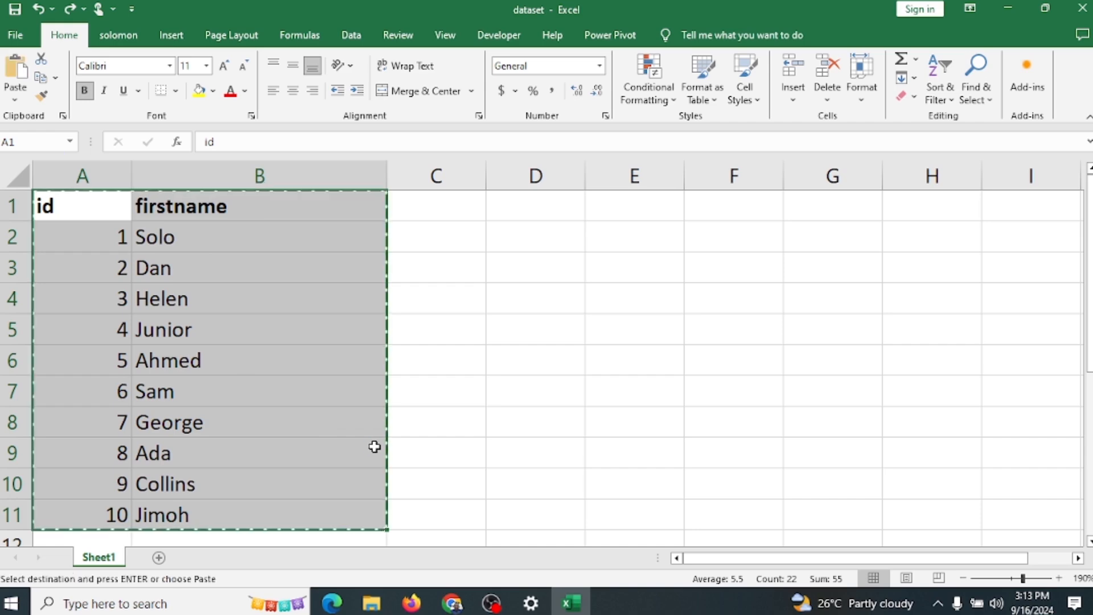
pyautogui.click(649, 213)
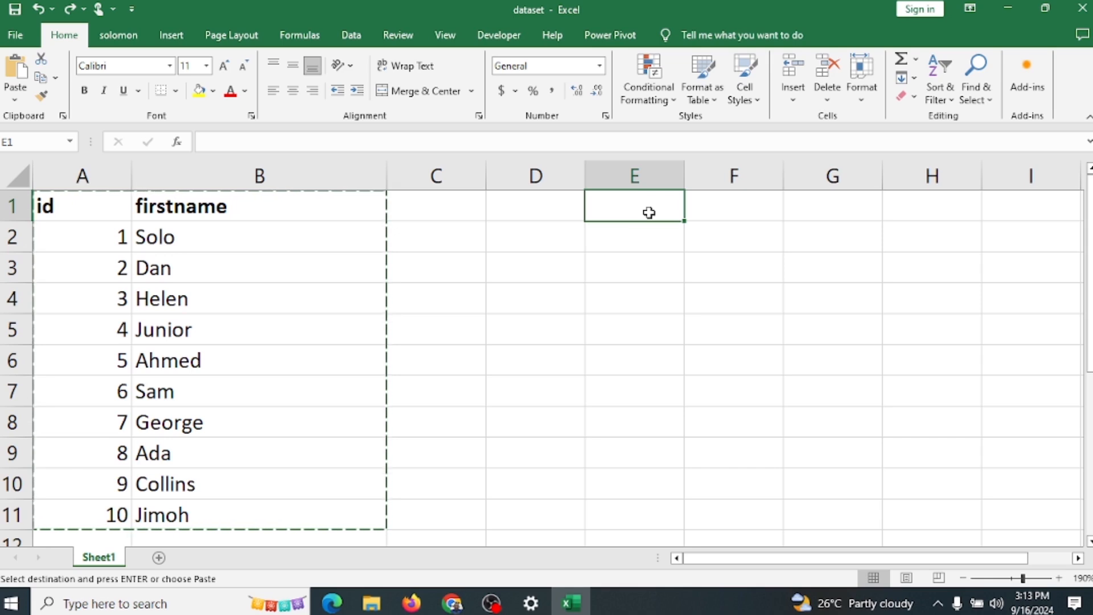
pyautogui.hotkey('ctrl', 'v')
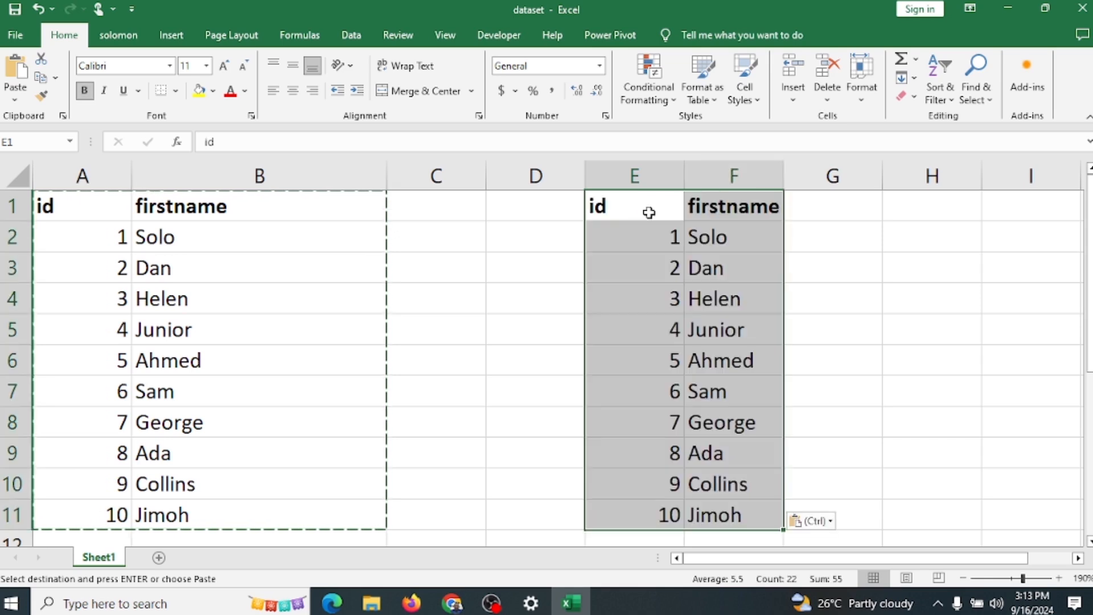
# Step: Add a new worksheet, paste the copied table at its cell A1 and display the available paste options
pyautogui.click(162, 558)
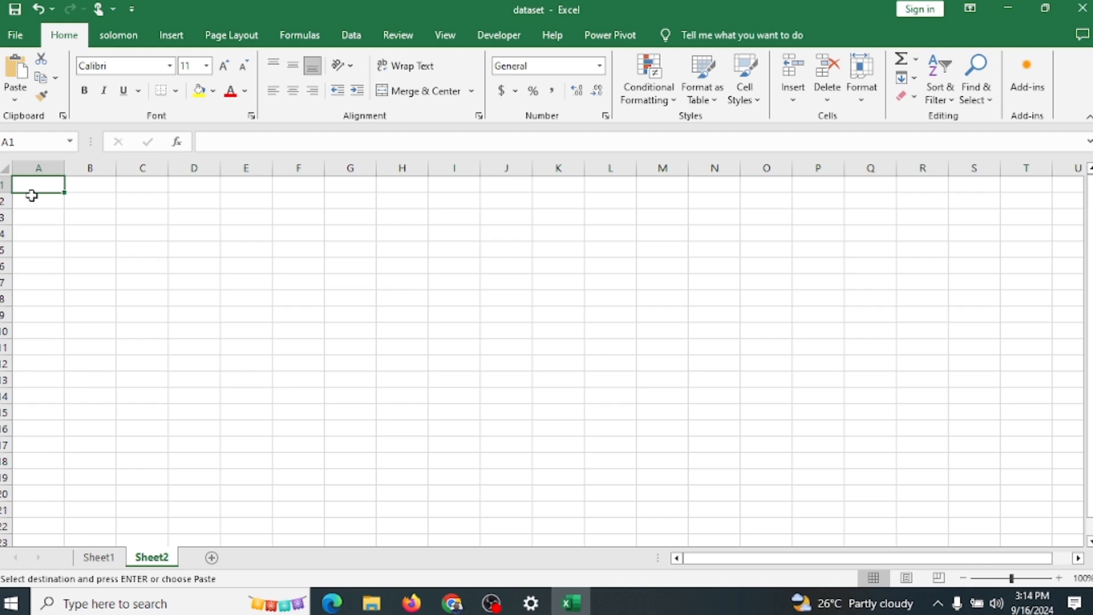
pyautogui.hotkey('ctrl', 'v')
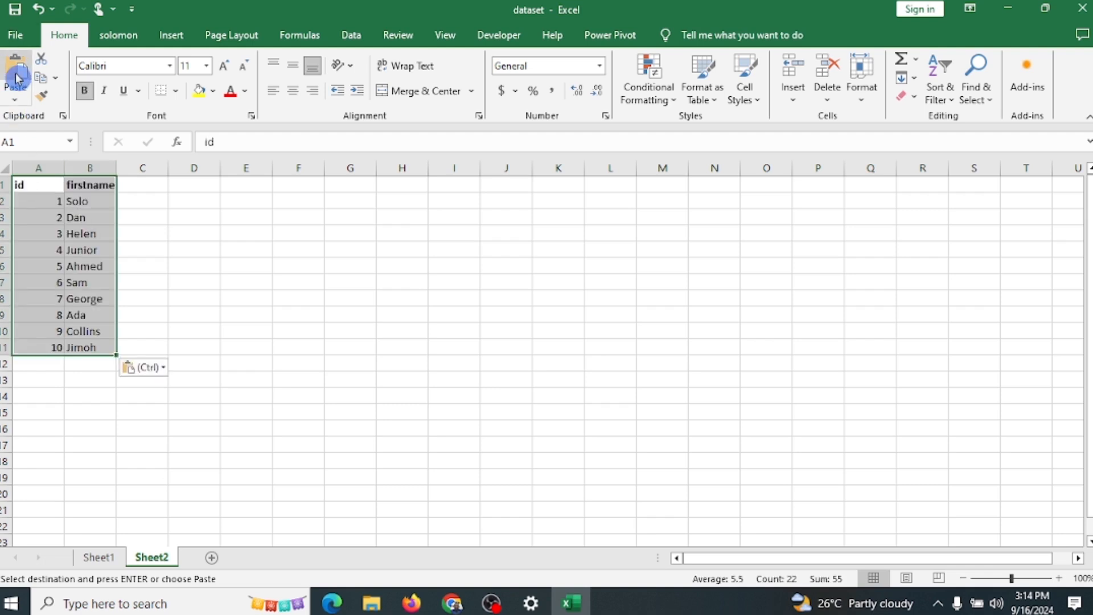
pyautogui.click(15, 101)
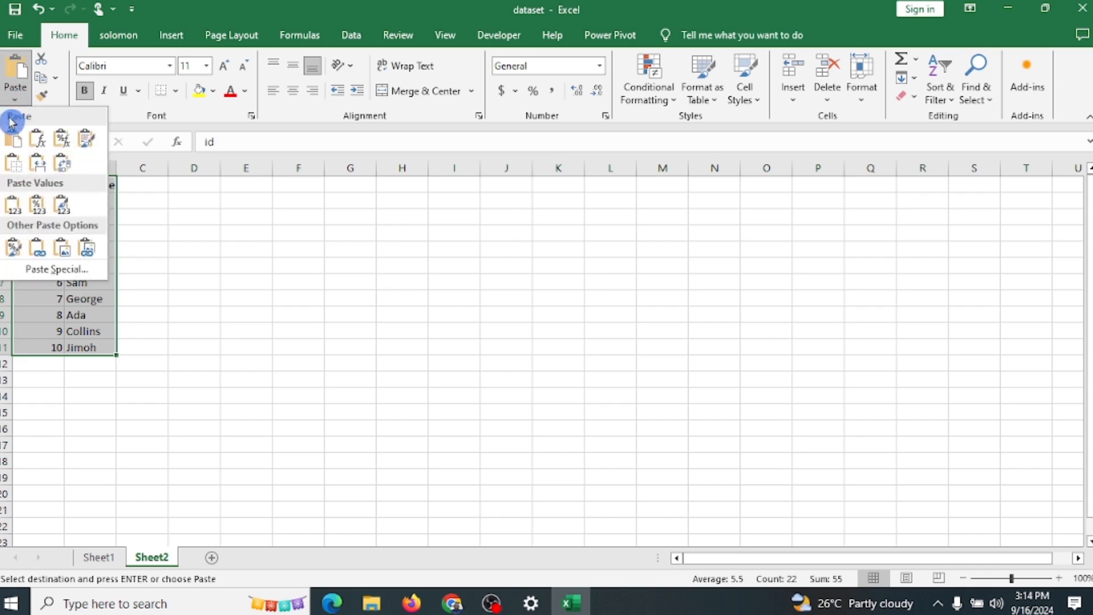
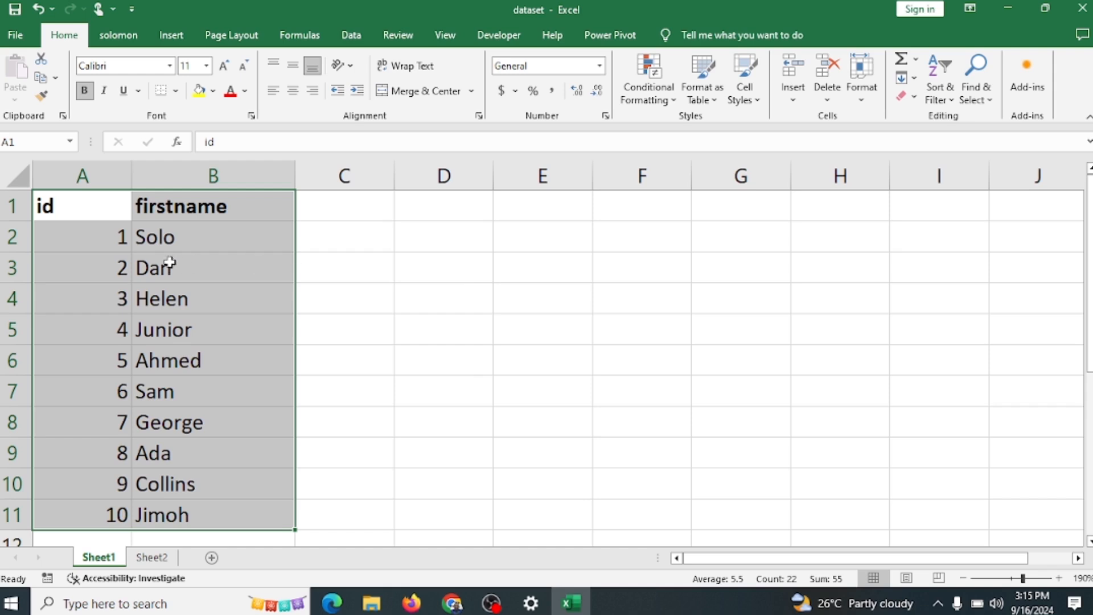
pyautogui.click(95, 209)
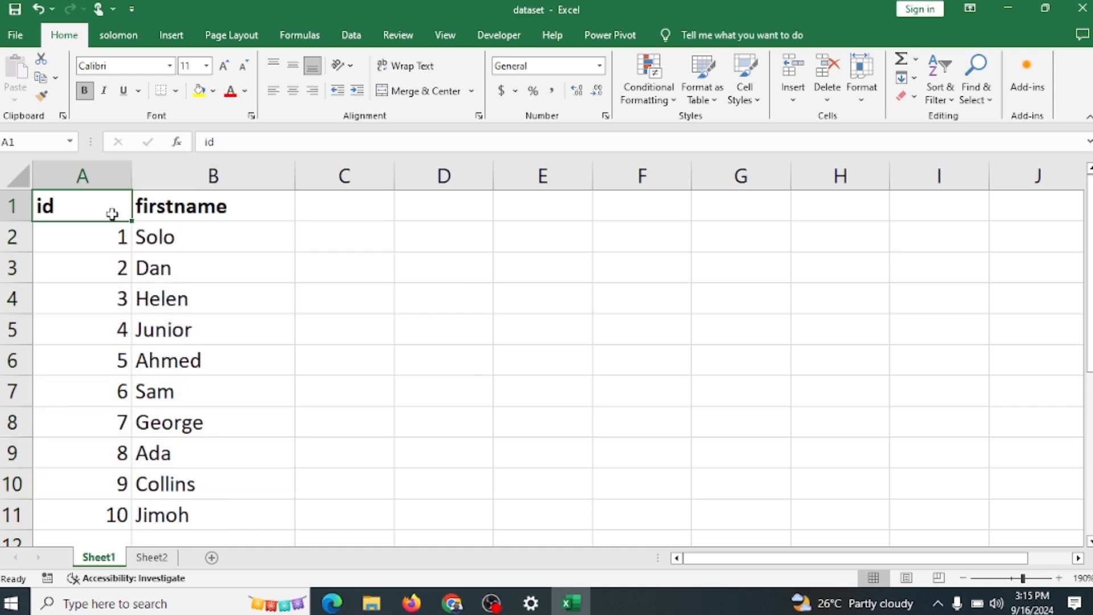
pyautogui.moveTo(108, 212); pyautogui.dragTo(165, 268)
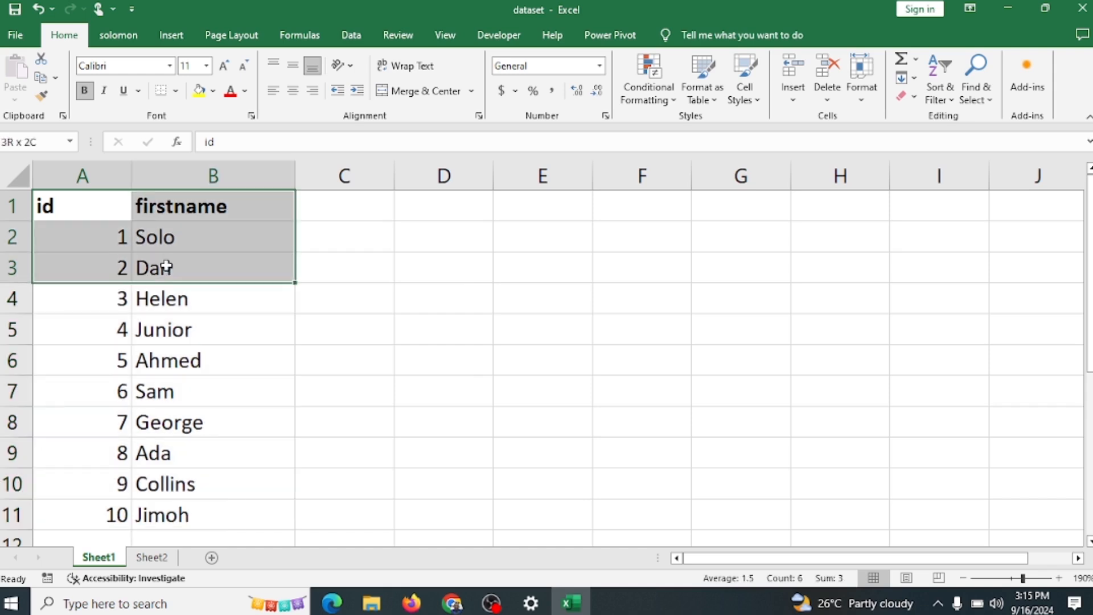
pyautogui.click(153, 242)
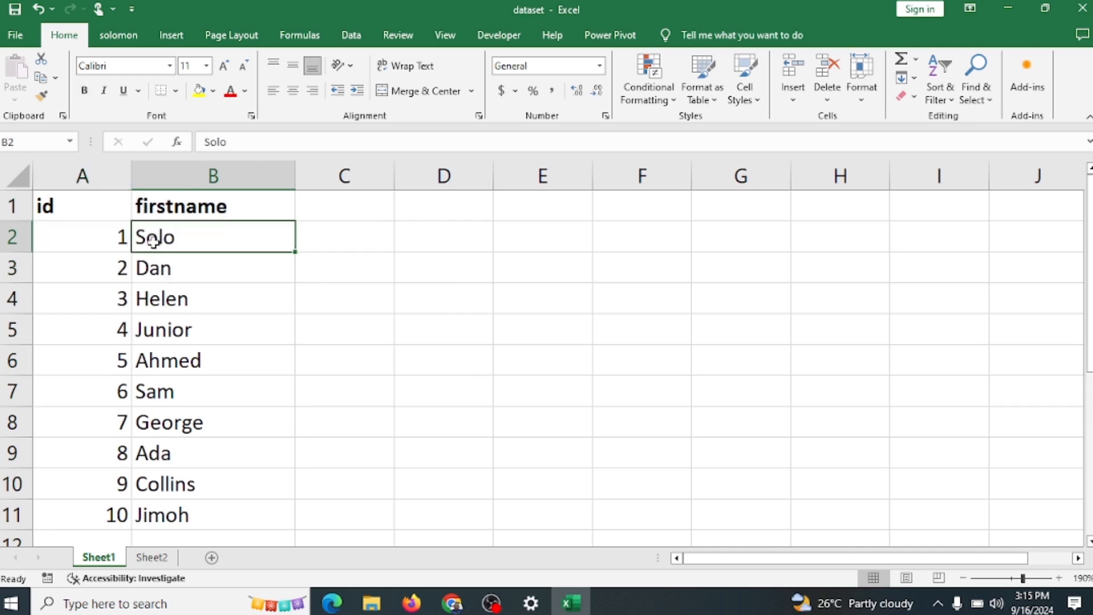
# Step: Copy the table in A1:B11 and examine the Paste Special options for cell F1, closing them without pasting
pyautogui.moveTo(75, 203); pyautogui.dragTo(278, 383)
pyautogui.moveTo(1090, 284); pyautogui.dragTo(1089, 216)
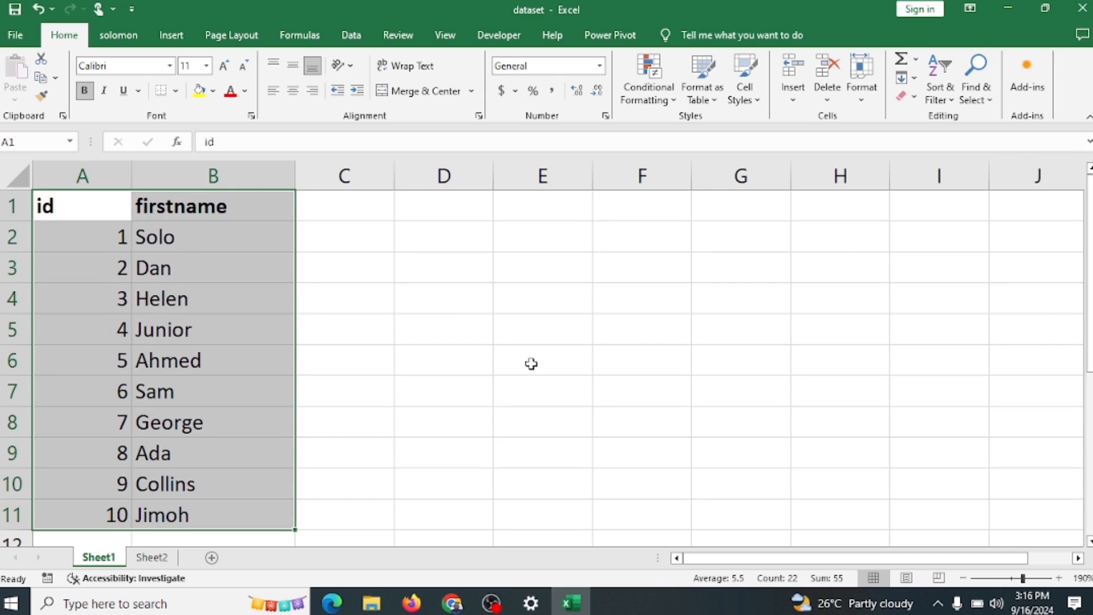
pyautogui.hotkey('ctrl', 'c')
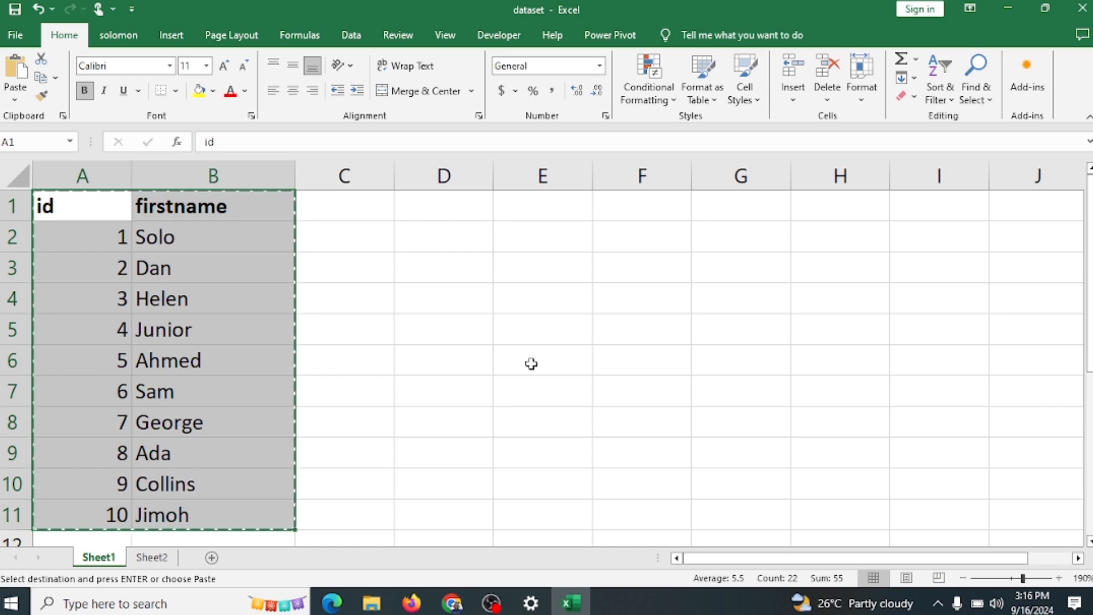
pyautogui.hotkey('ctrl', 'q')
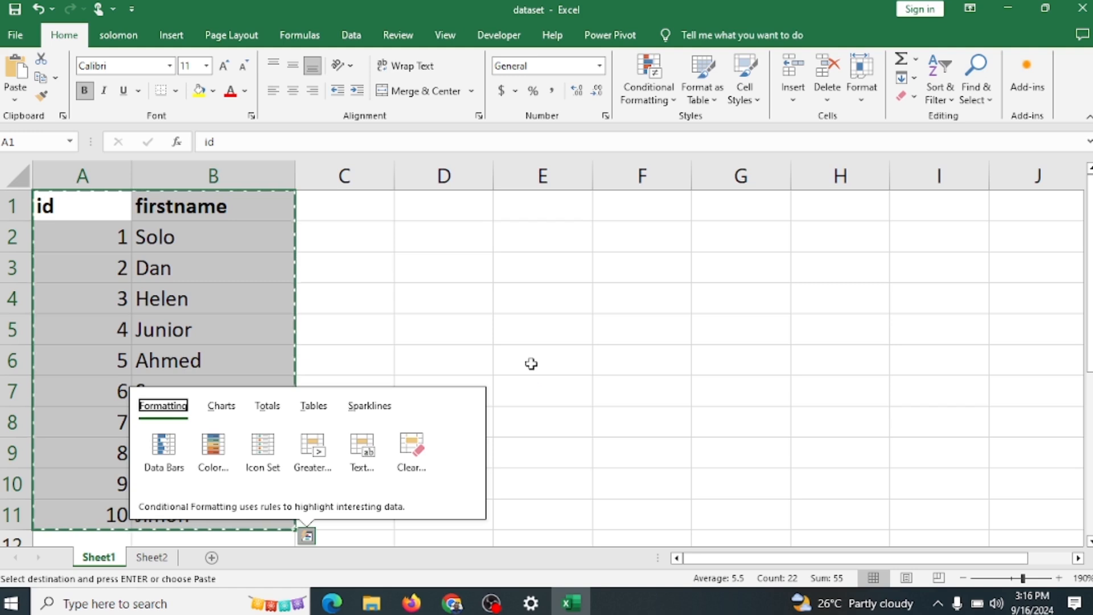
pyautogui.click(271, 262)
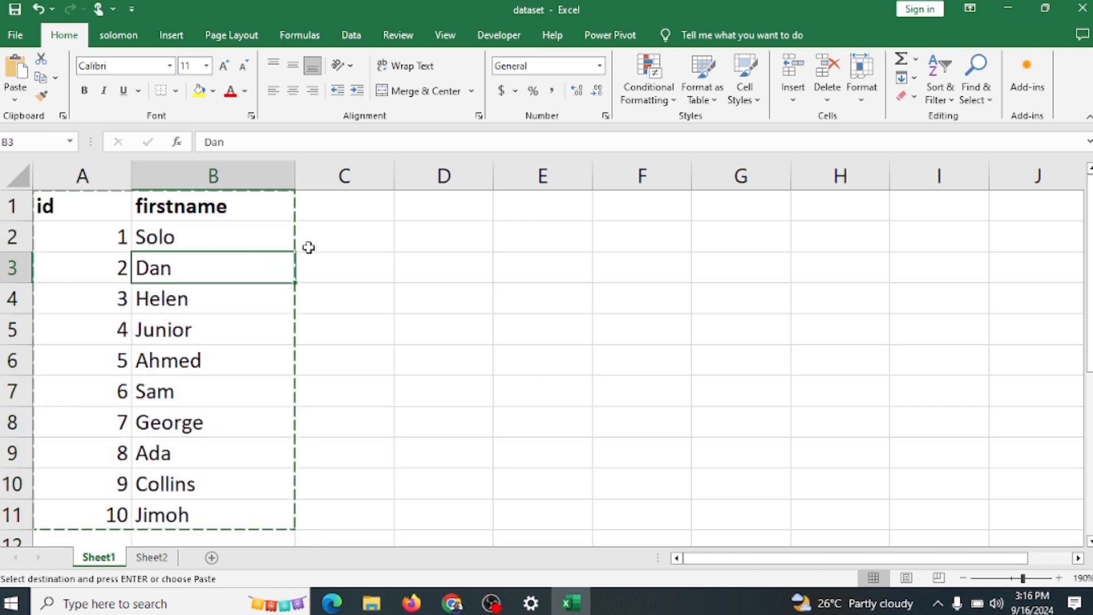
pyautogui.hotkey('ctrl', 'alt', 'v')
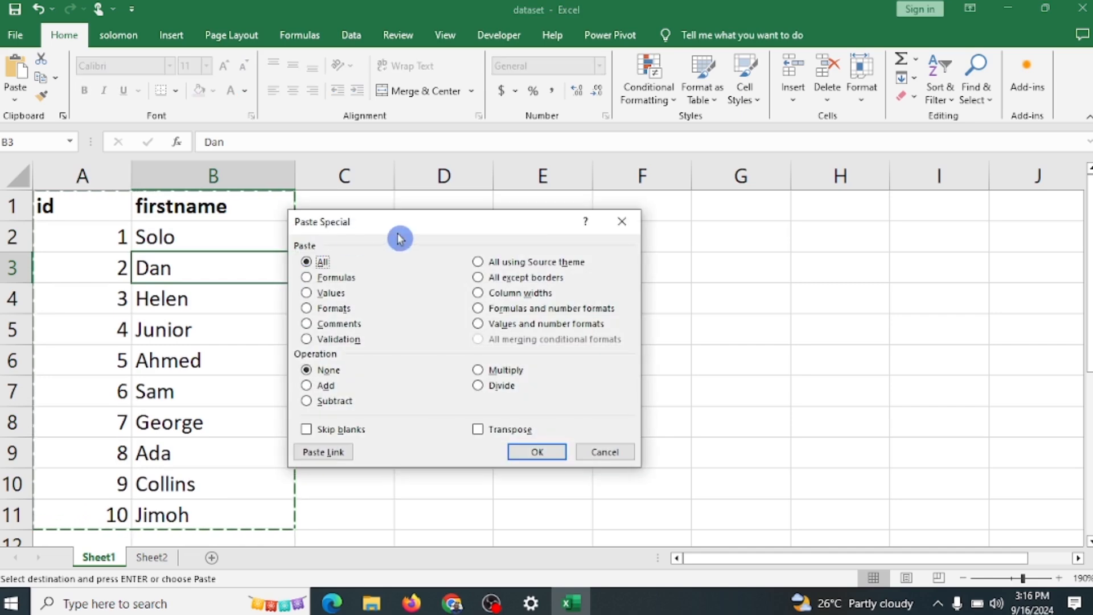
pyautogui.click(623, 221)
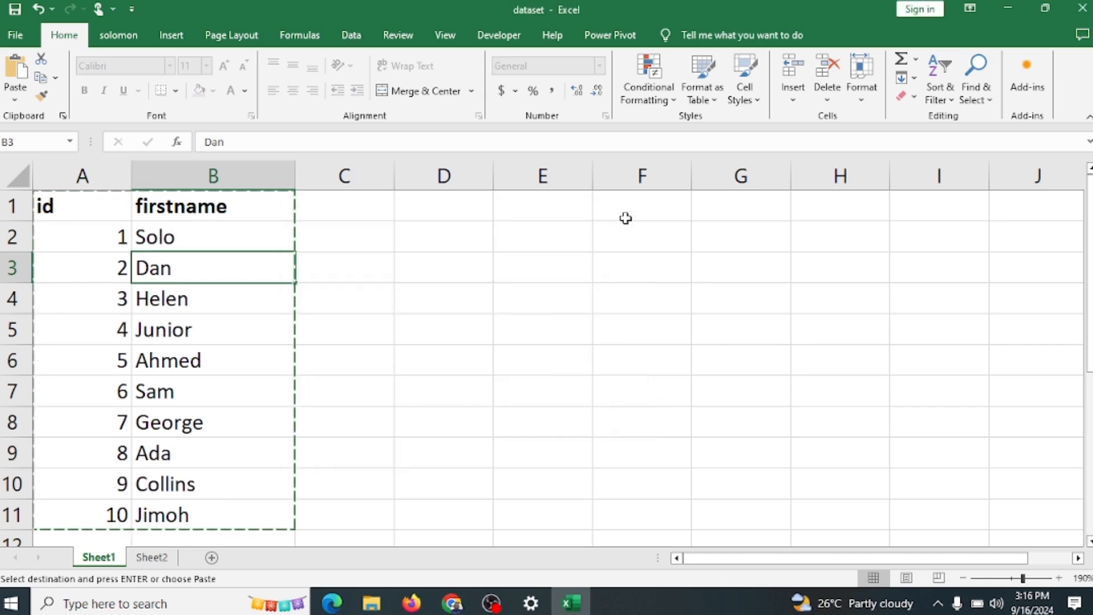
pyautogui.click(664, 215)
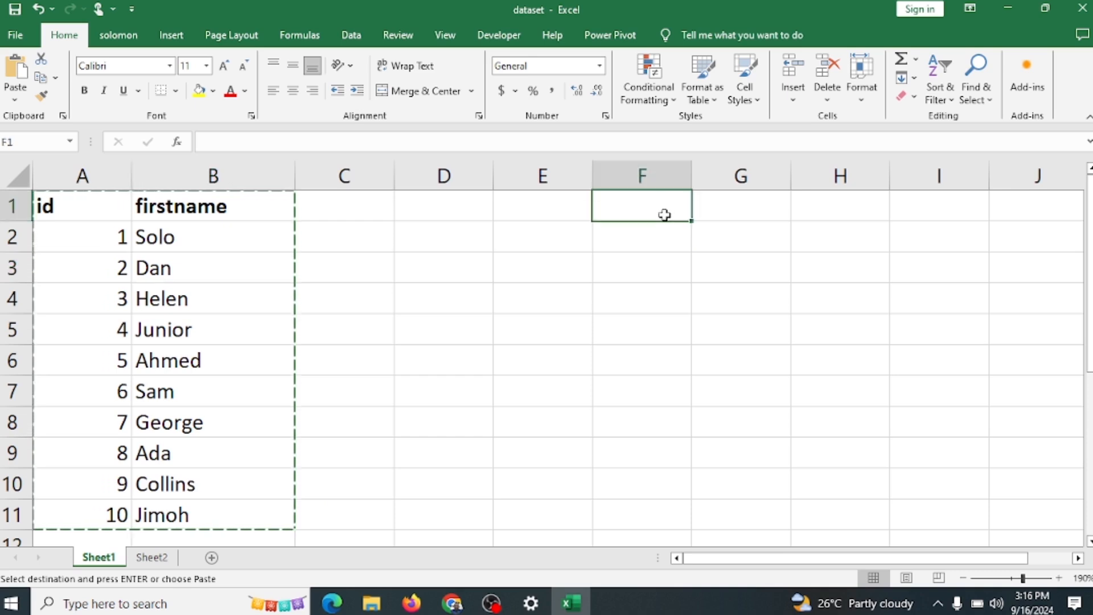
pyautogui.hotkey('ctrl', 'alt', 'v')
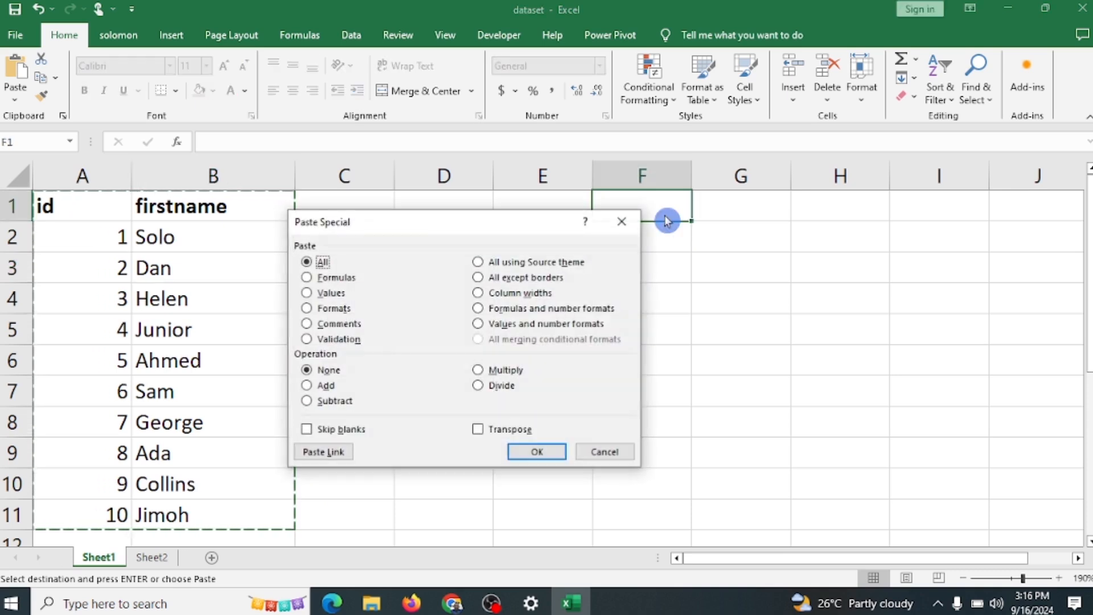
pyautogui.moveTo(414, 226); pyautogui.dragTo(698, 280)
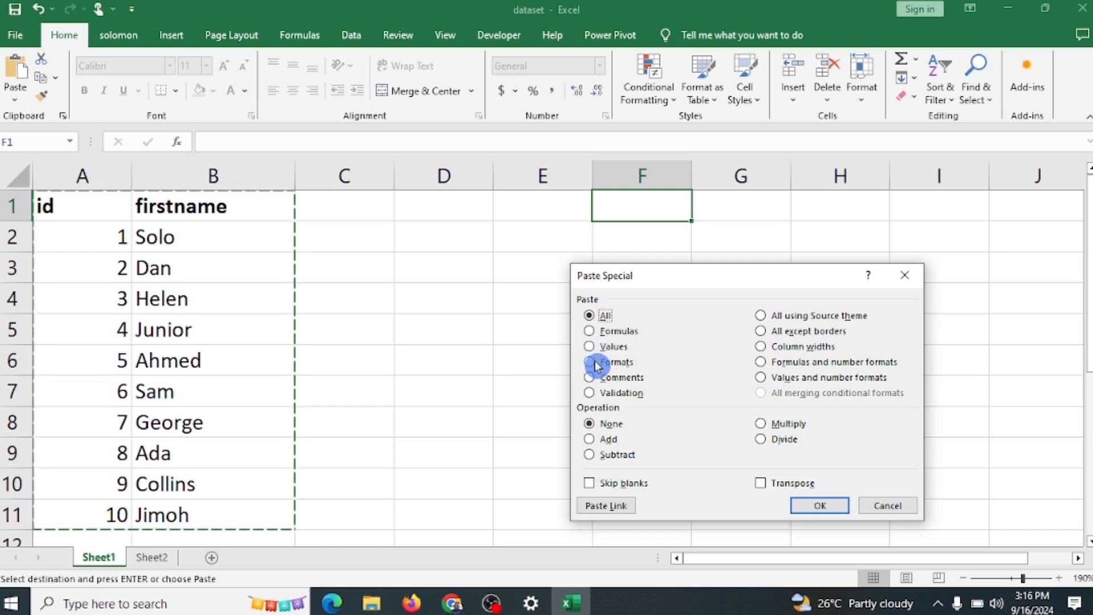
pyautogui.click(910, 279)
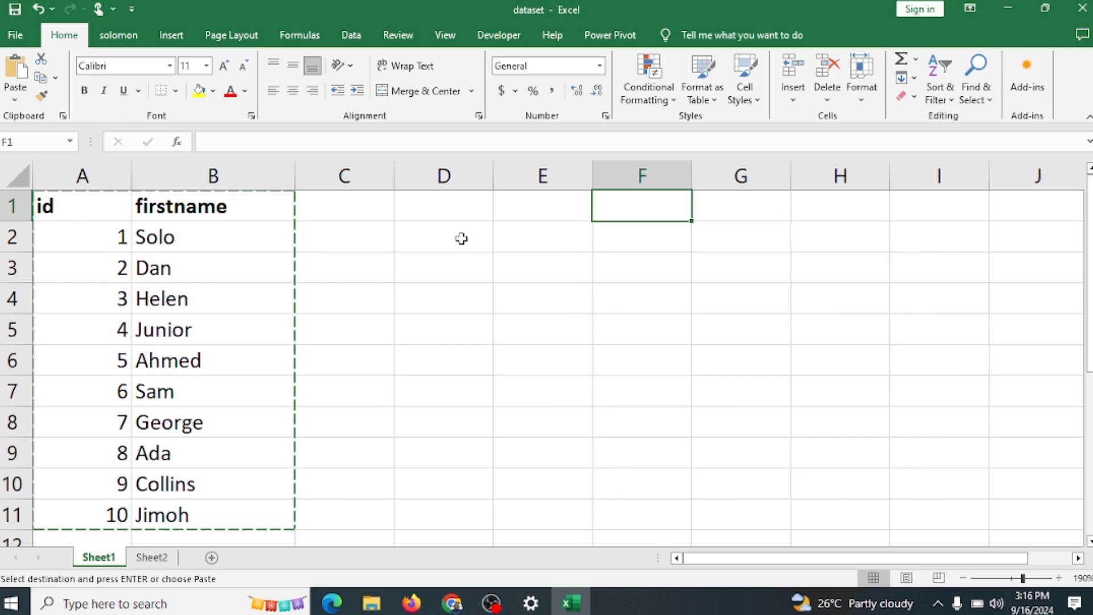
# Step: Add the column header "output" in cell C1 and make it bold
pyautogui.click(114, 235)
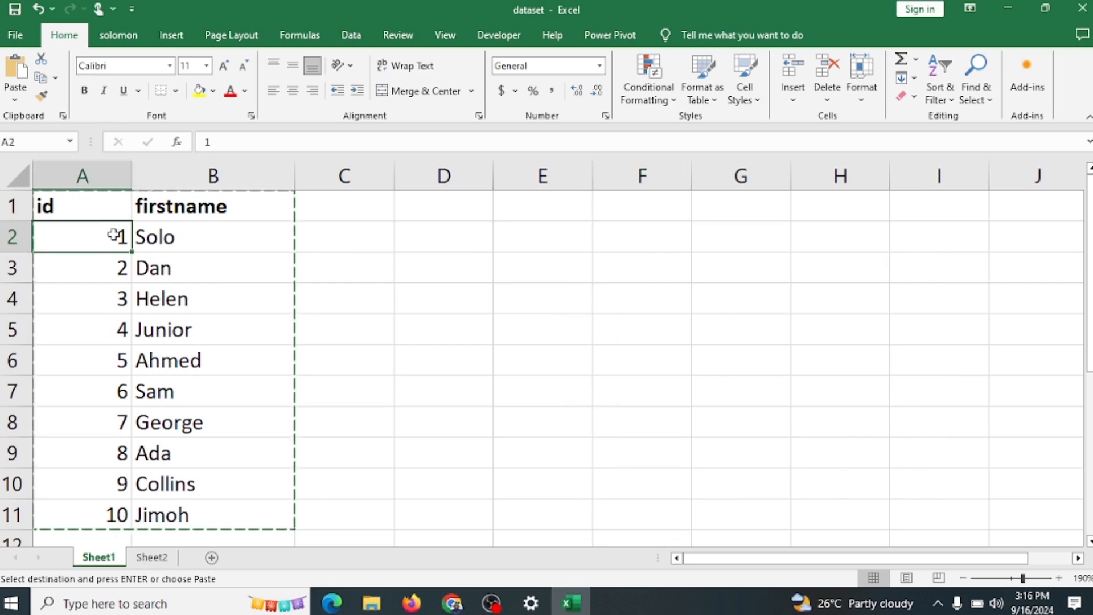
pyautogui.click(328, 212)
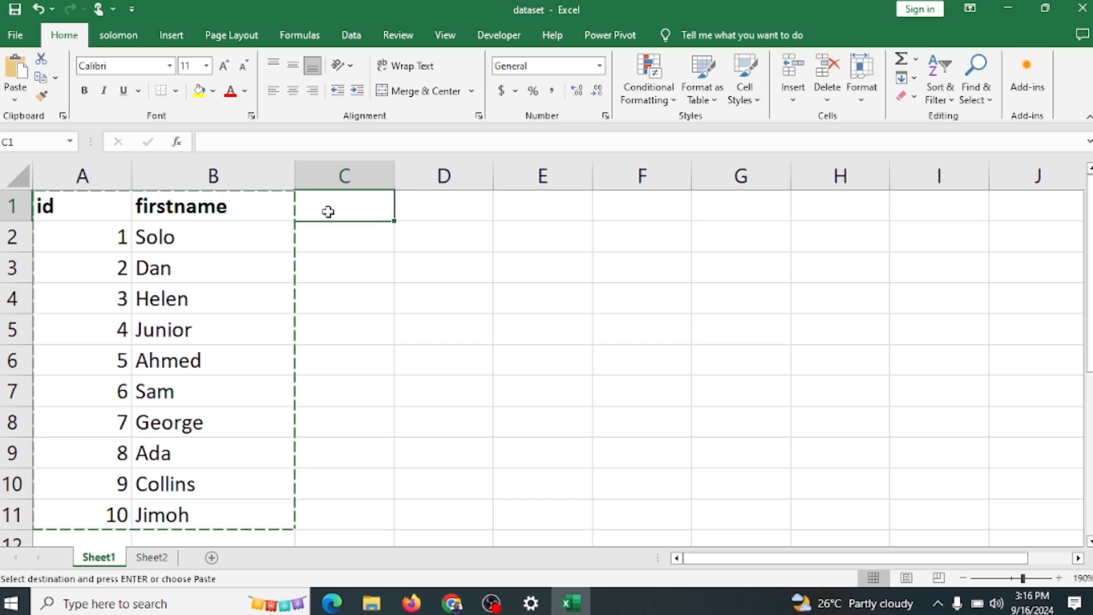
pyautogui.write('output')
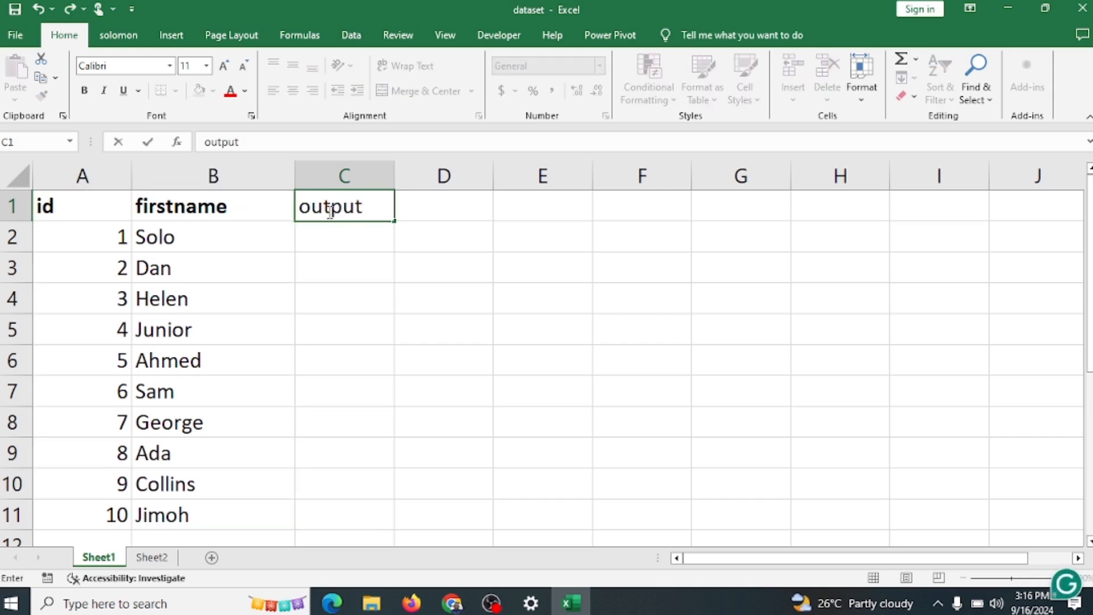
pyautogui.click(464, 267)
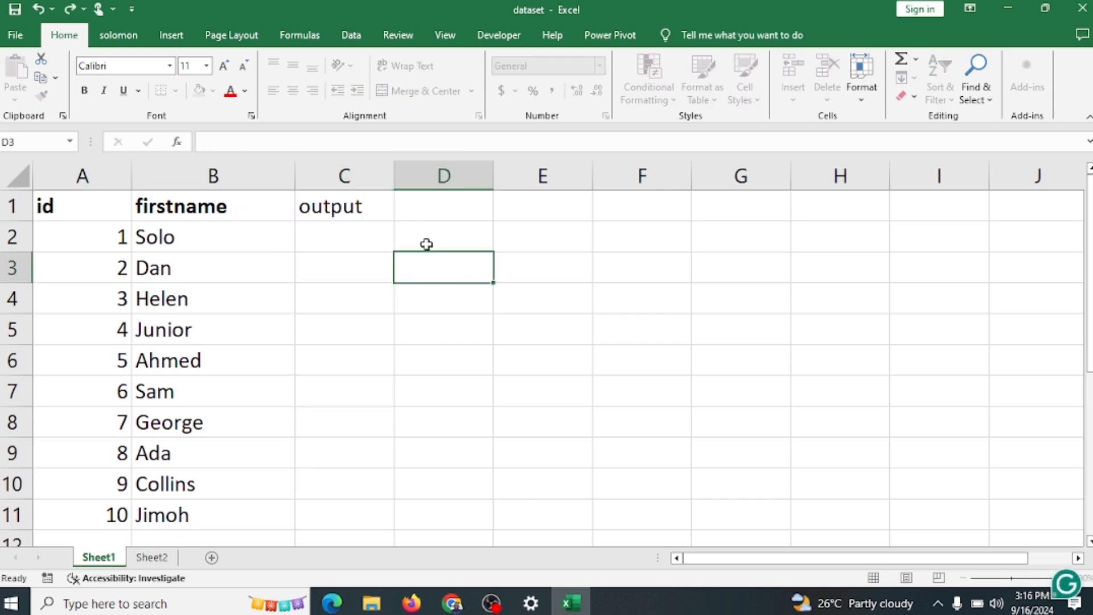
pyautogui.click(361, 215)
pyautogui.hotkey('ctrl', 'b')
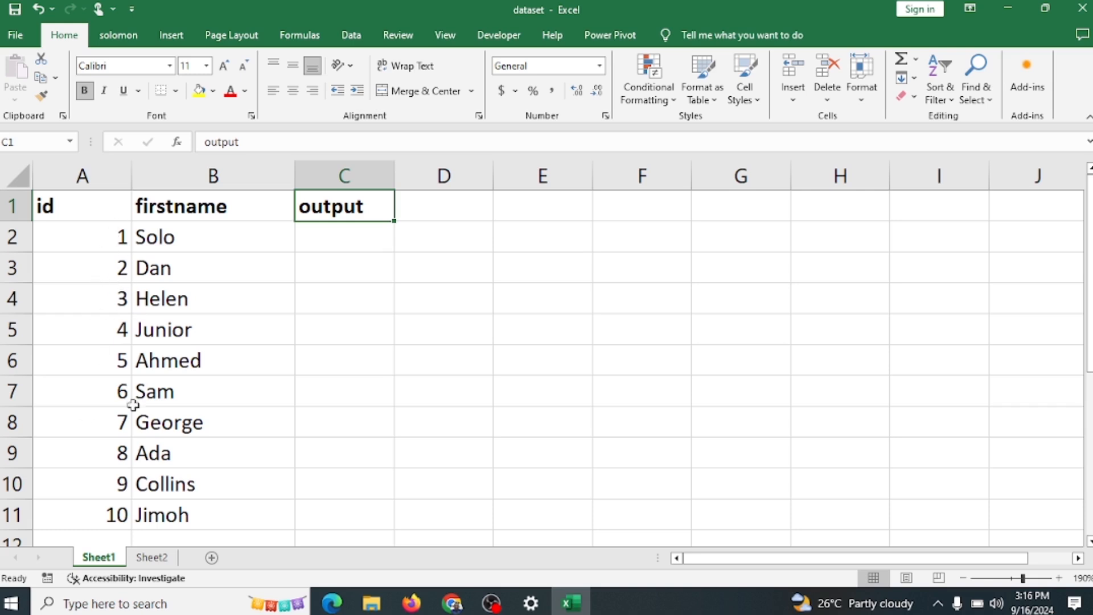
# Step: Enter the formula =A2*2 in cell C2 and fill it down through C11
pyautogui.click(319, 242)
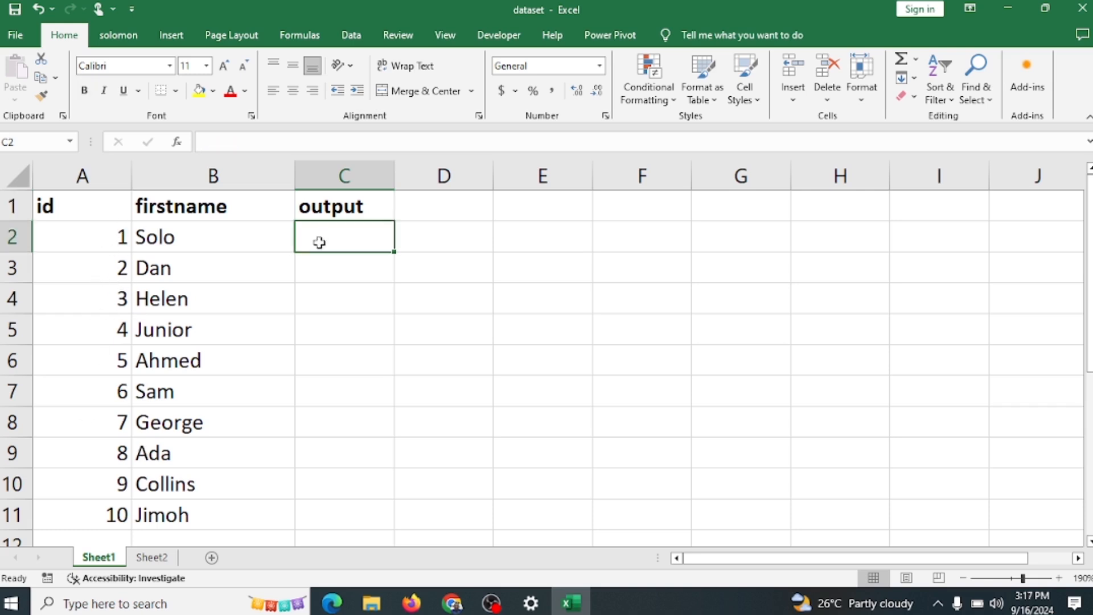
pyautogui.write('=')
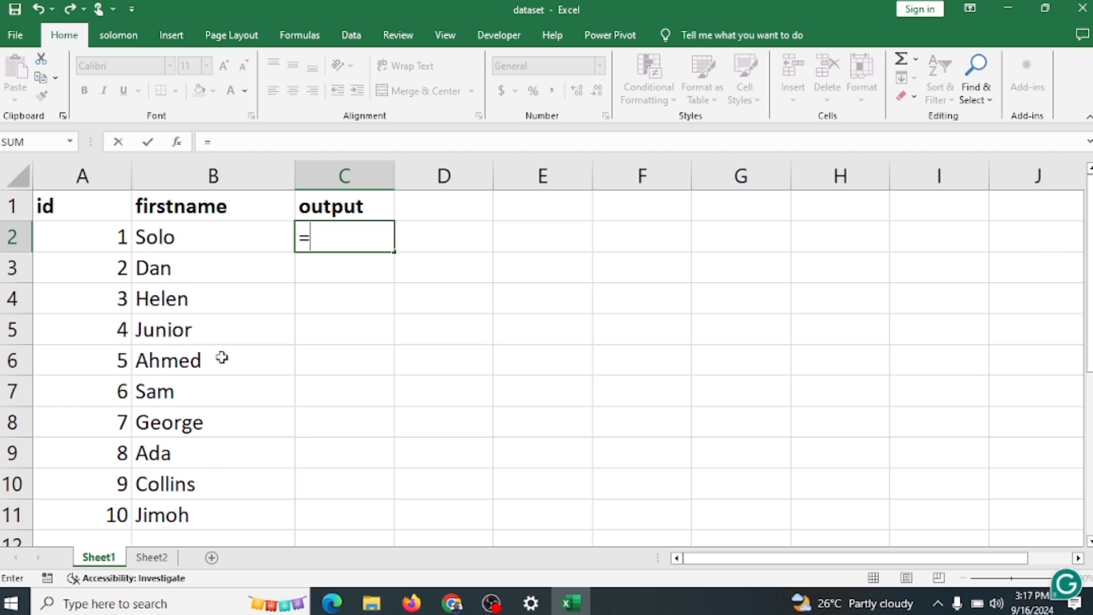
pyautogui.click(108, 238)
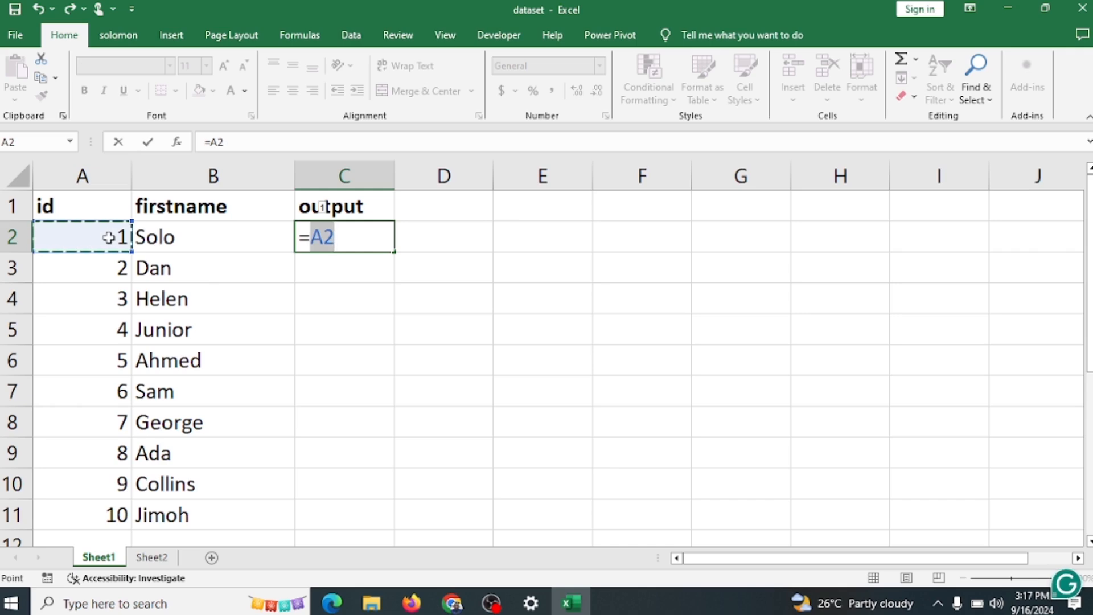
pyautogui.write('*2')
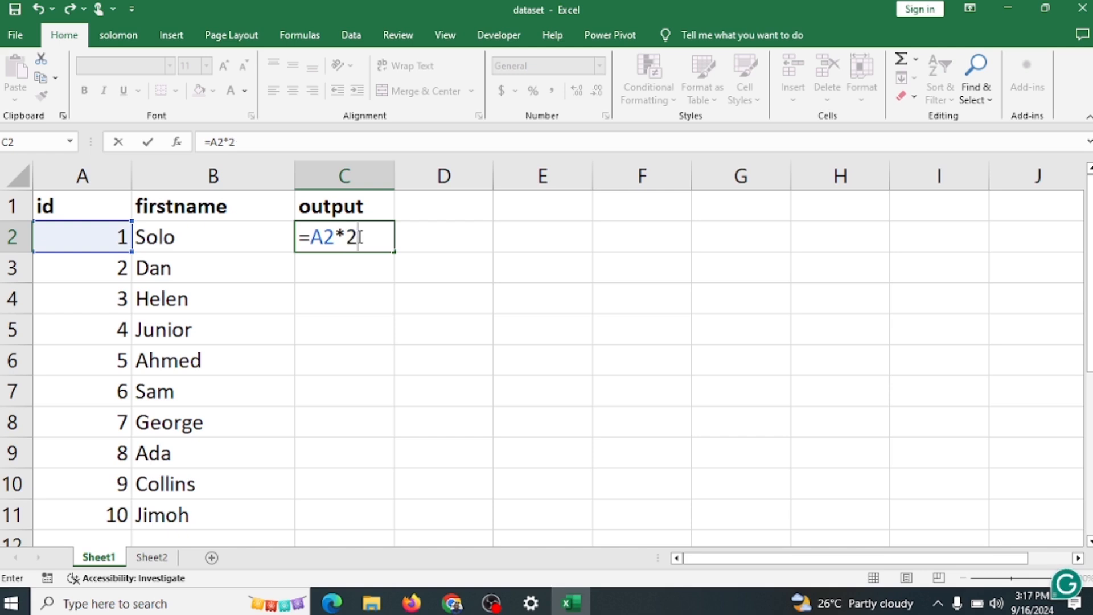
pyautogui.press('Return')
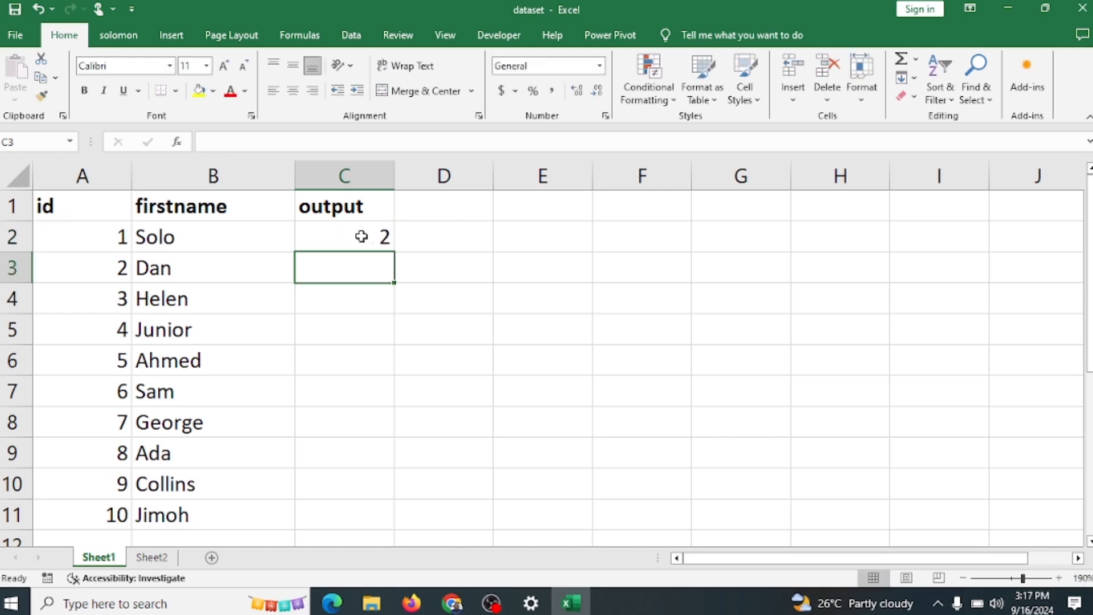
pyautogui.click(365, 235)
pyautogui.moveTo(393, 252); pyautogui.dragTo(392, 520)
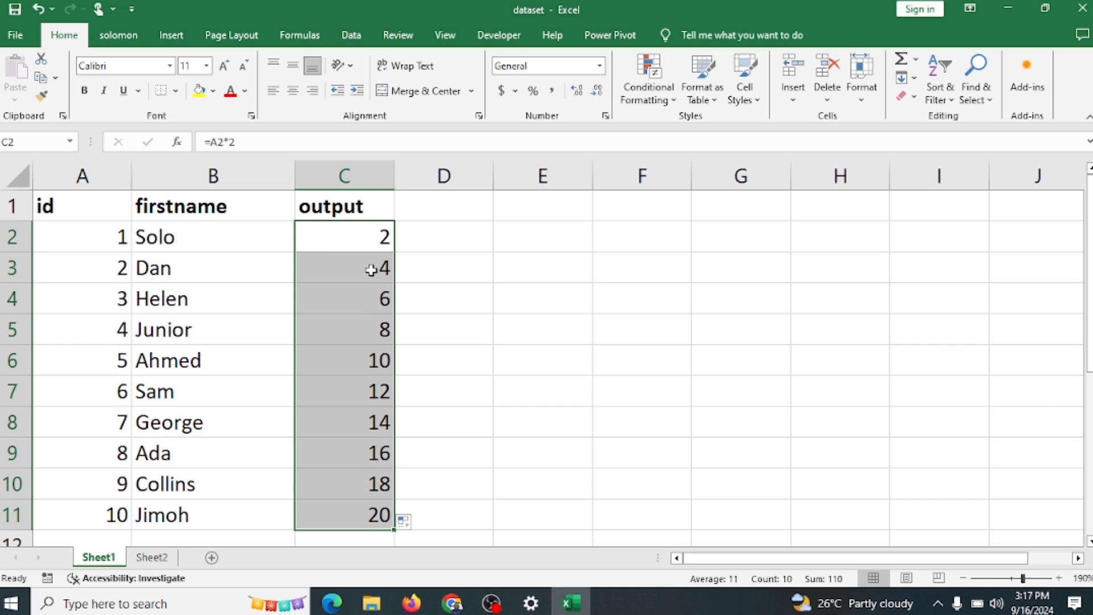
# Step: Copy the output formulas in C2:C11
pyautogui.click(370, 238)
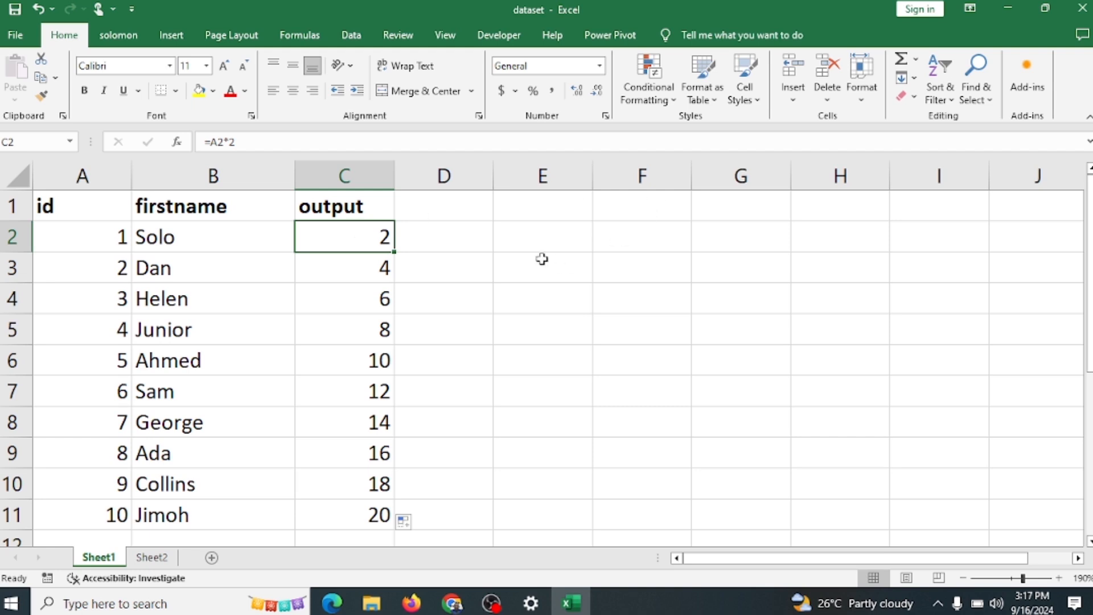
pyautogui.click(546, 236)
pyautogui.click(362, 238)
pyautogui.moveTo(356, 233); pyautogui.dragTo(378, 515)
pyautogui.hotkey('ctrl', 'c')
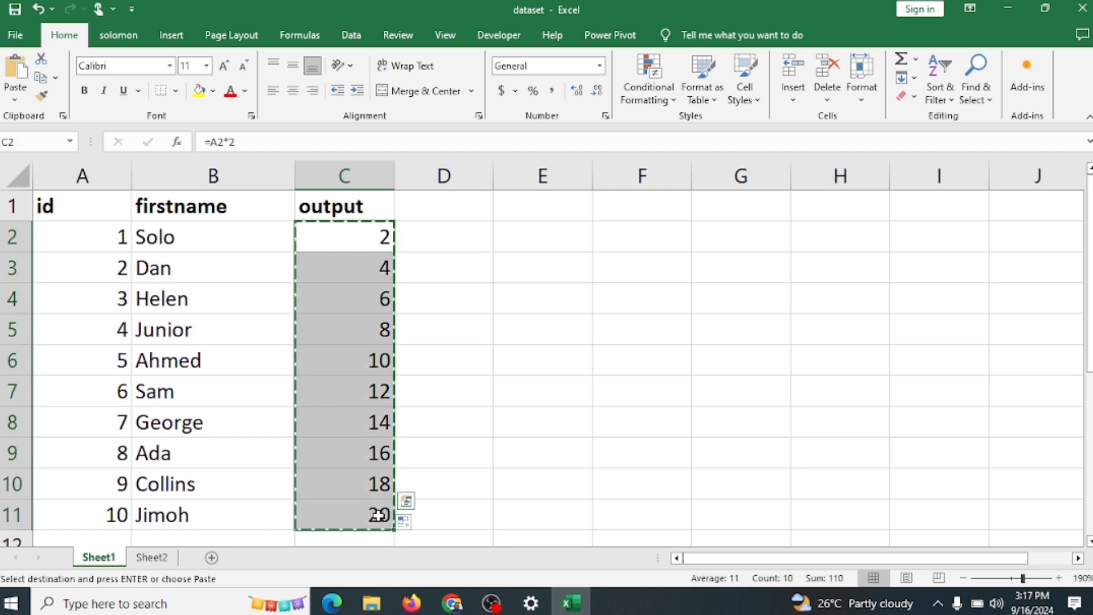
# Step: Paste only the formulas of the copied output cells starting at E2, using Paste Special
pyautogui.click(563, 237)
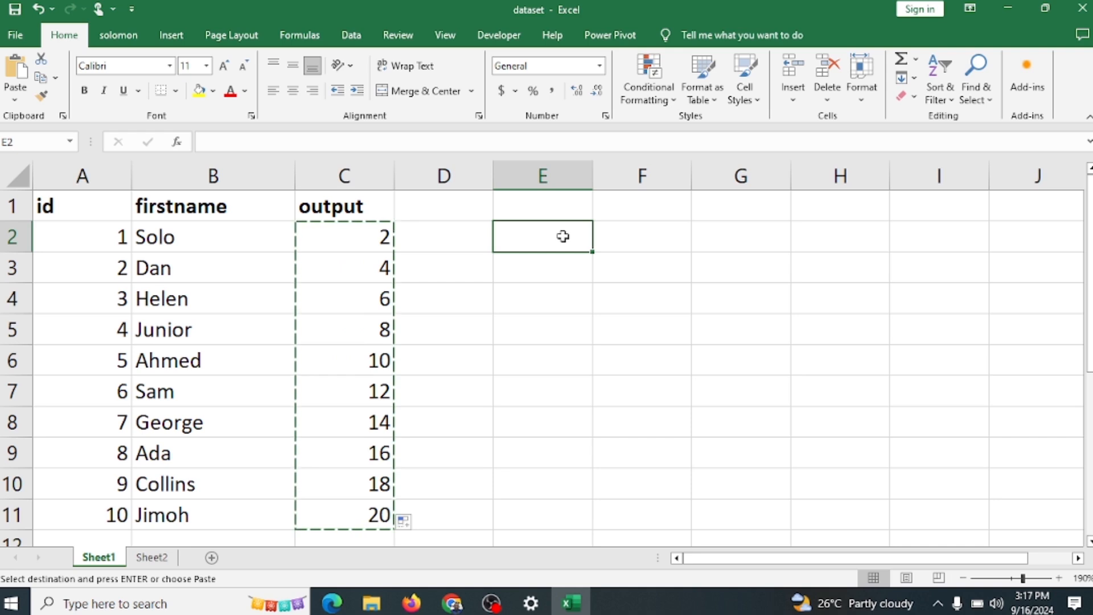
pyautogui.hotkey('ctrl', 'alt', 'v')
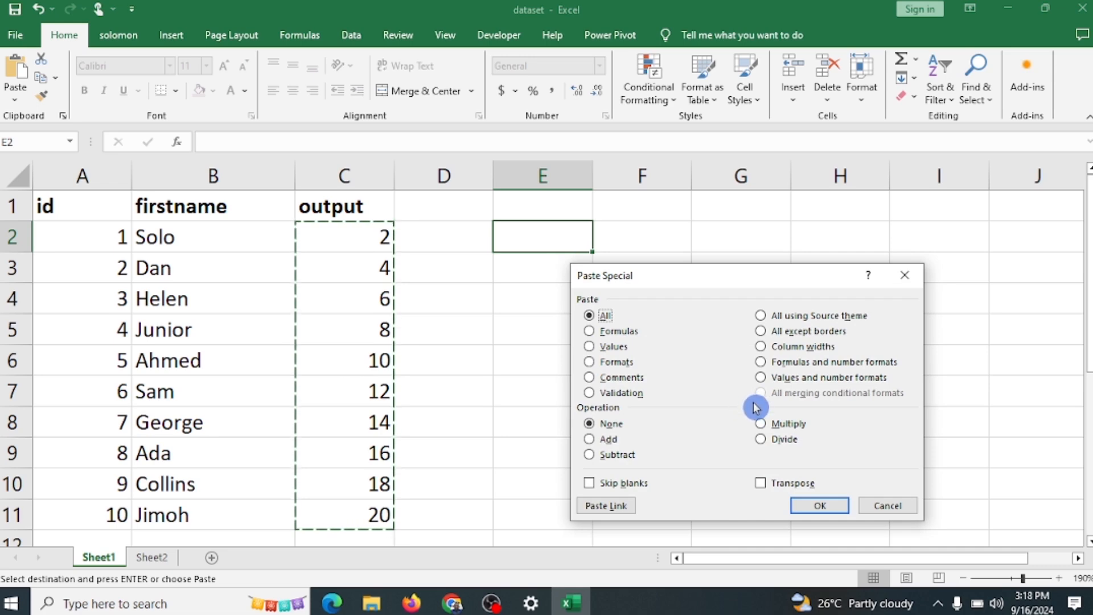
pyautogui.click(588, 332)
pyautogui.click(830, 504)
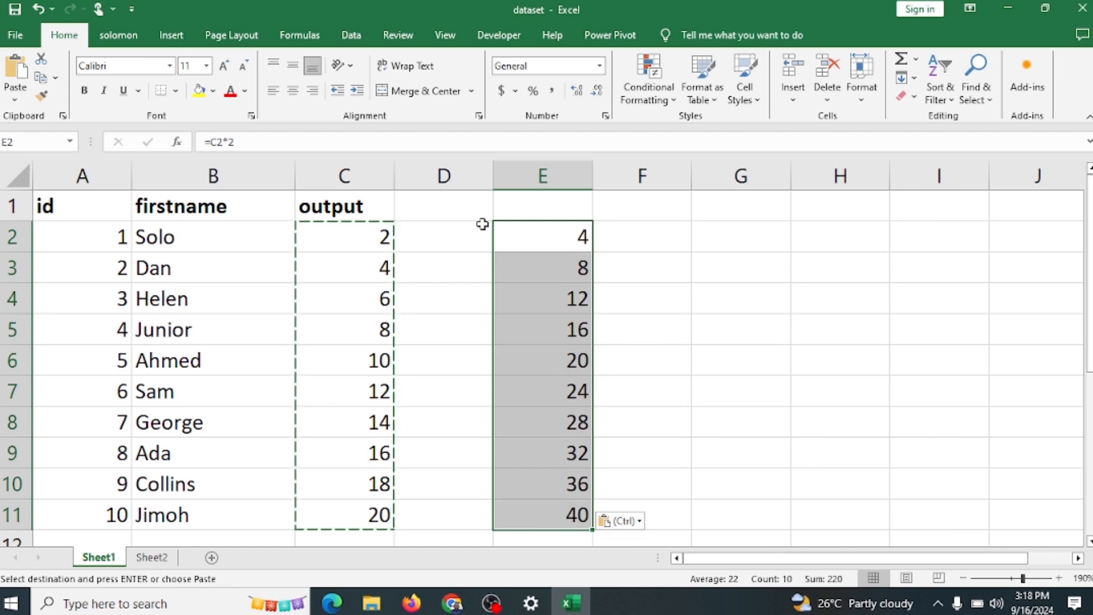
# Step: Check the formulas pasted in cells E2, E3 and E4, and undo that paste
pyautogui.click(569, 237)
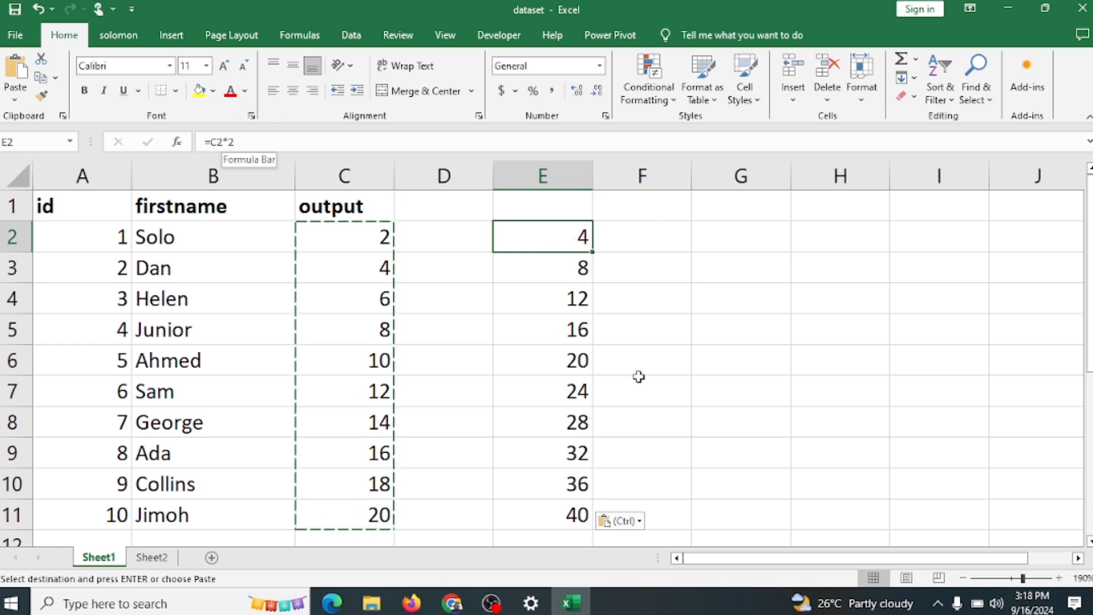
pyautogui.click(553, 270)
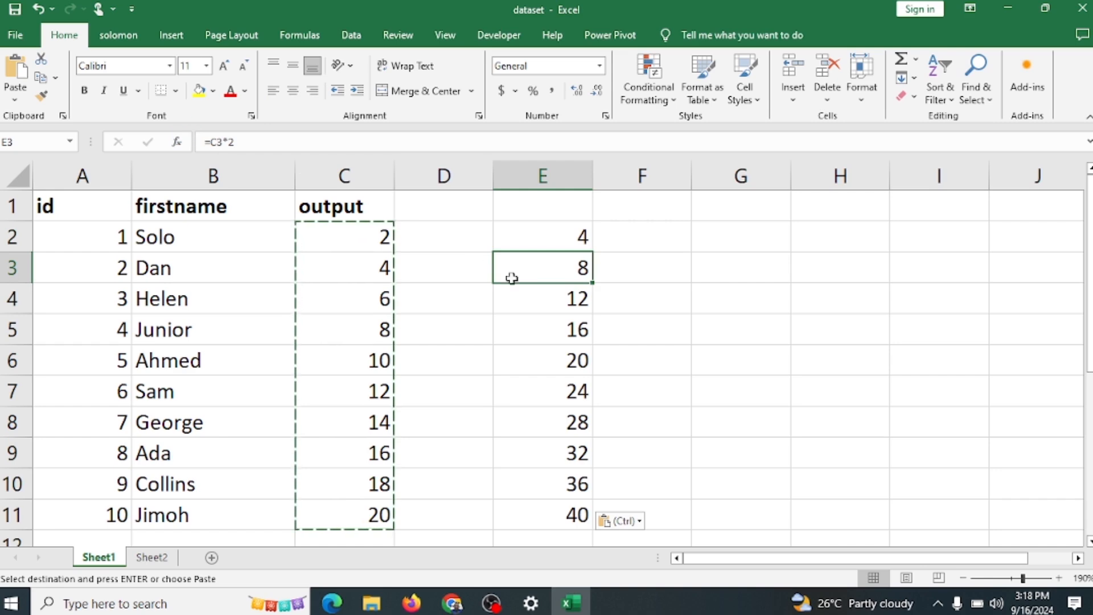
pyautogui.click(540, 303)
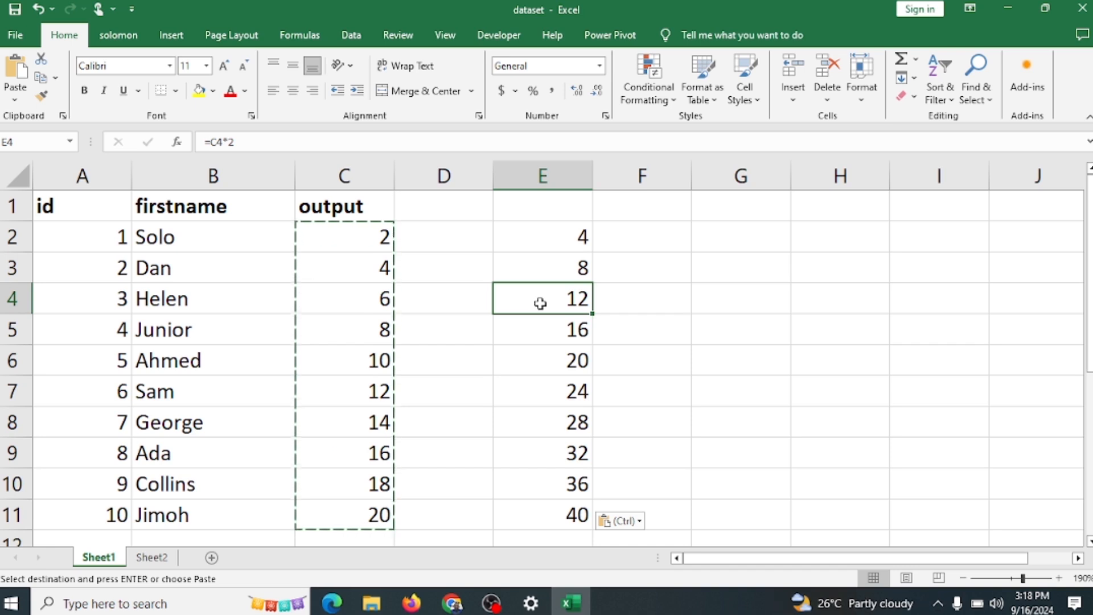
pyautogui.click(577, 239)
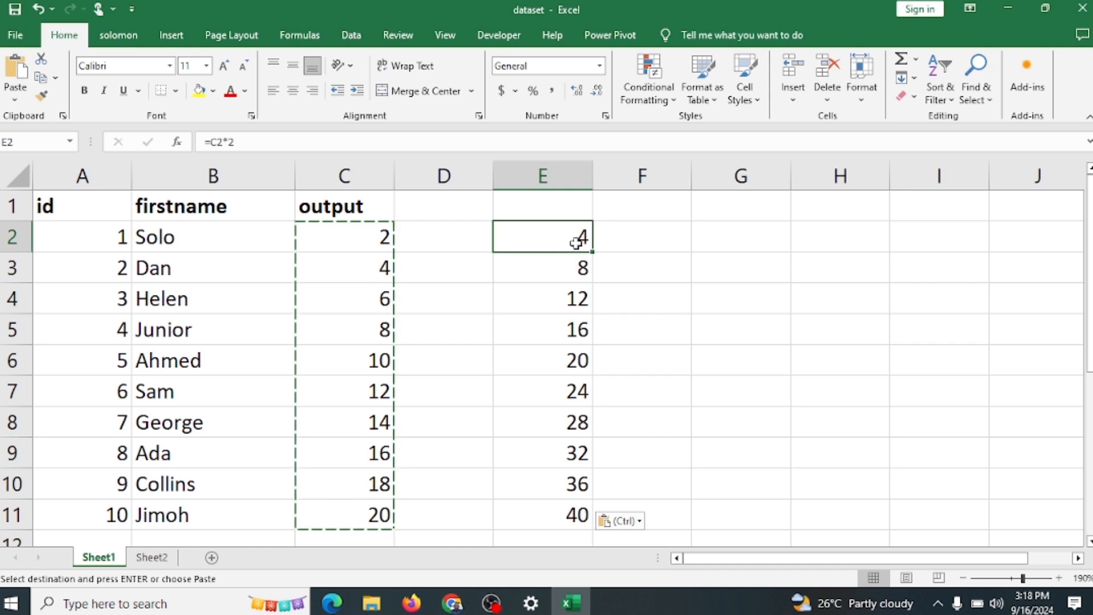
pyautogui.click(562, 307)
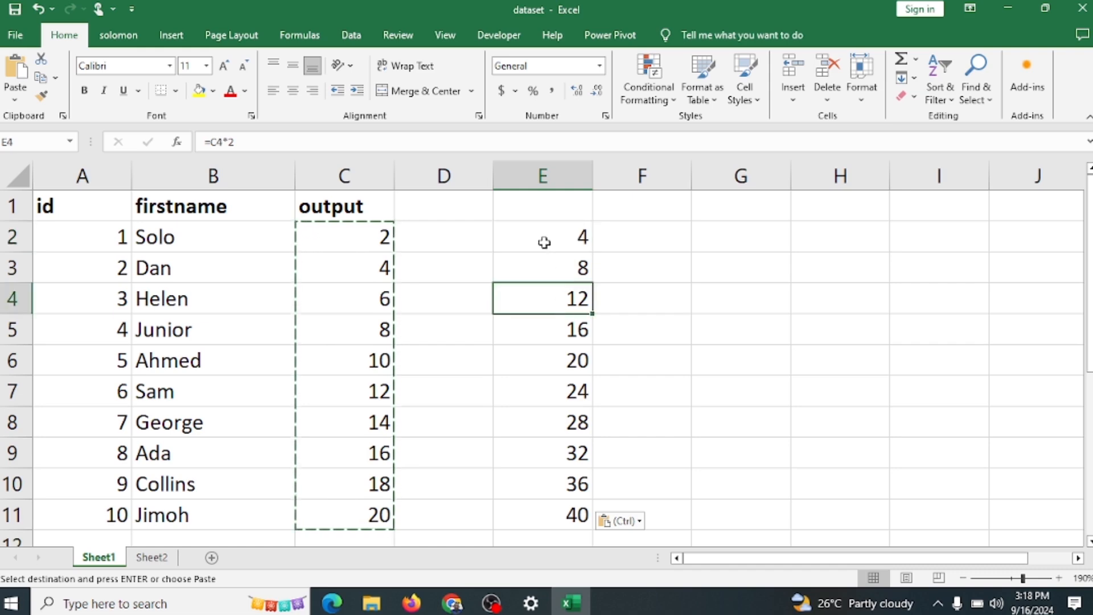
pyautogui.hotkey('ctrl', 'z')
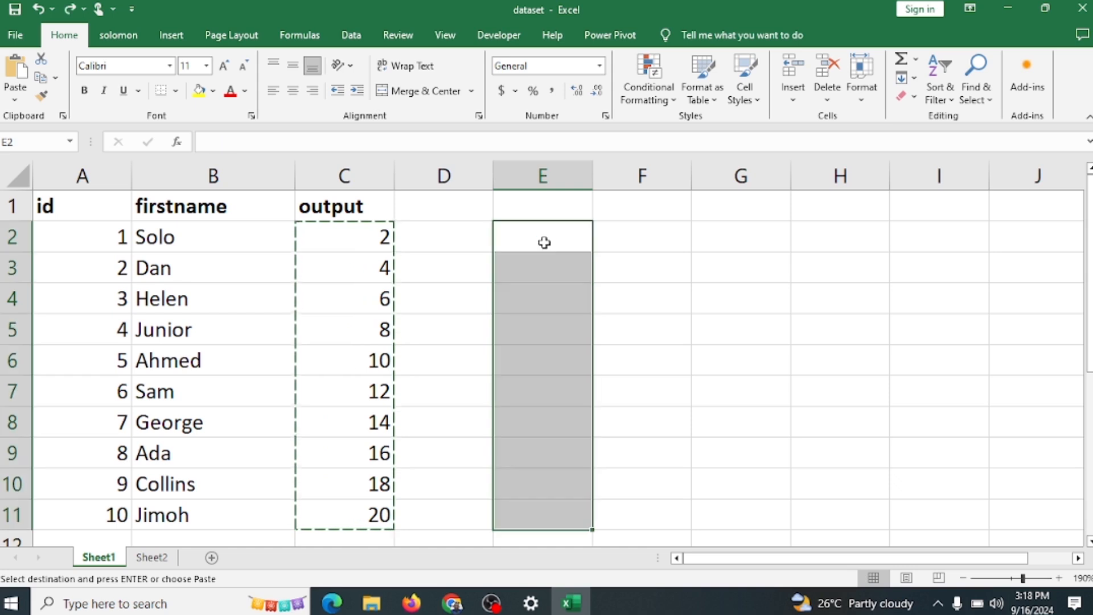
pyautogui.hotkey('ctrl', 'z')
pyautogui.hotkey('ctrl', 'y')
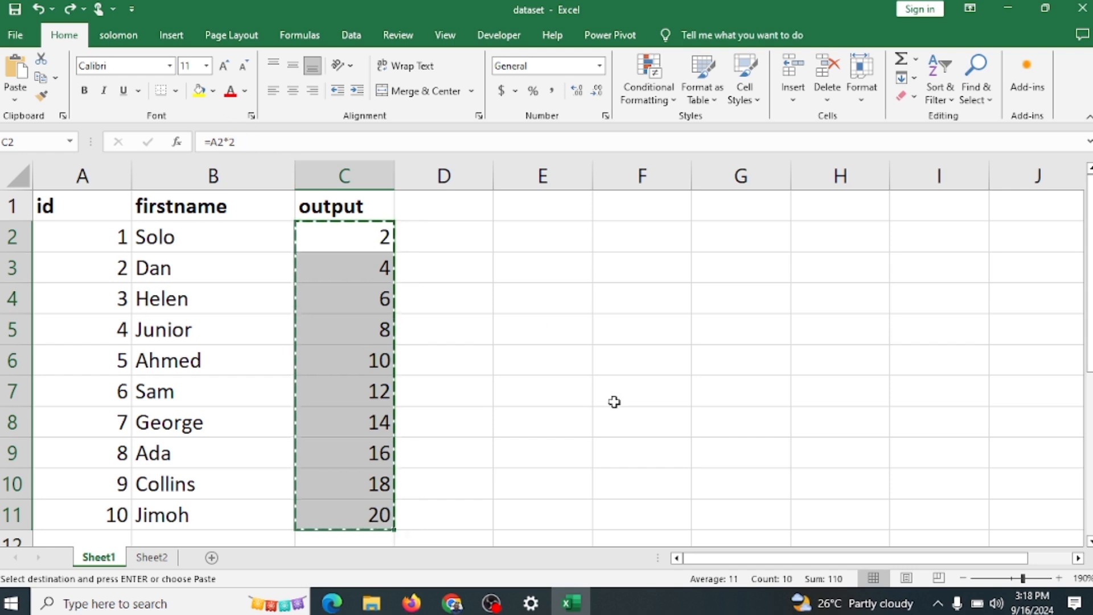
pyautogui.hotkey('ctrl', 'alt', 'v')
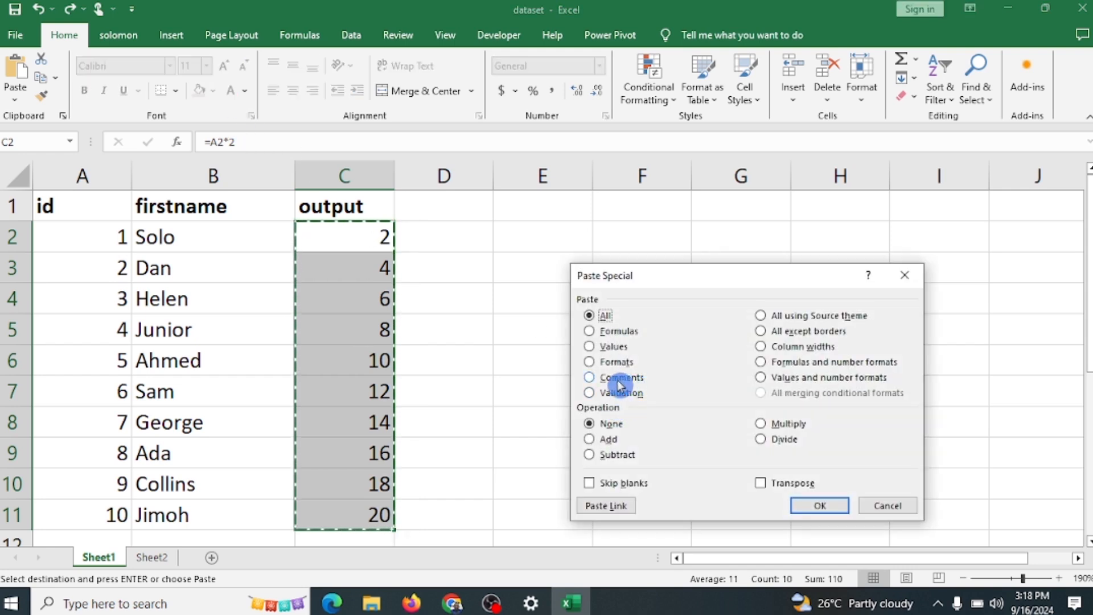
pyautogui.click(589, 346)
pyautogui.click(904, 275)
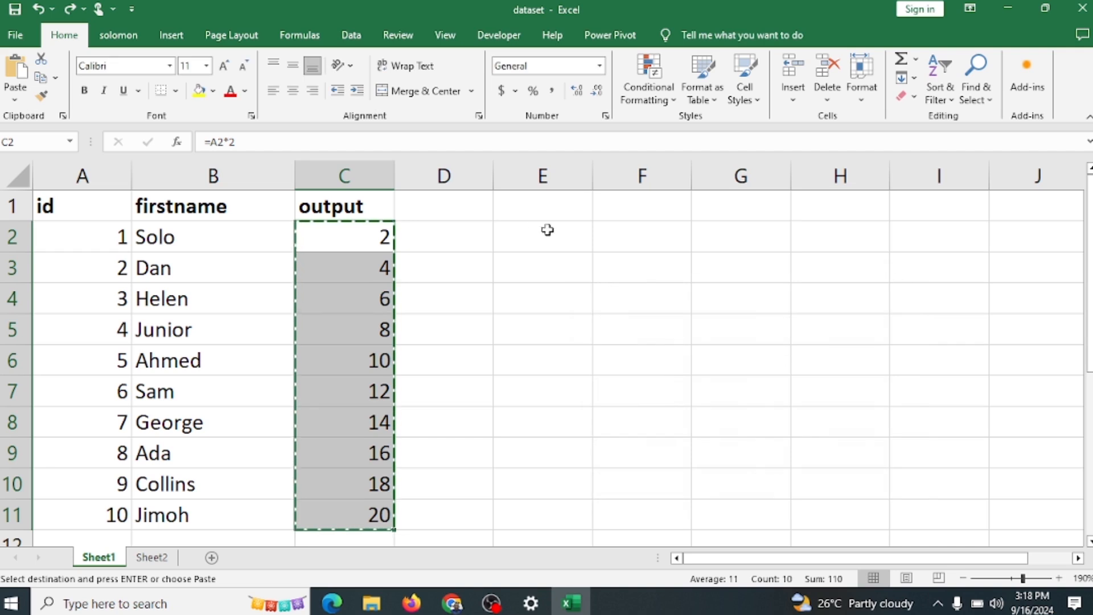
# Step: Paste only the values of the copied output cells starting at E2, using Paste Special
pyautogui.click(571, 239)
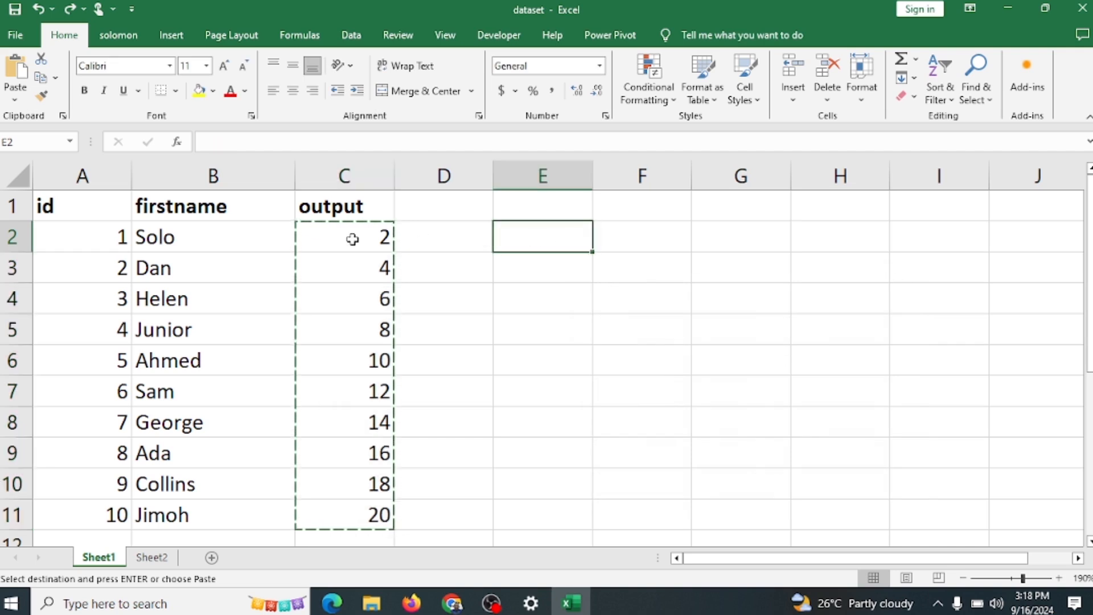
pyautogui.moveTo(353, 239); pyautogui.dragTo(365, 453)
pyautogui.click(566, 238)
pyautogui.moveTo(369, 238); pyautogui.dragTo(355, 514)
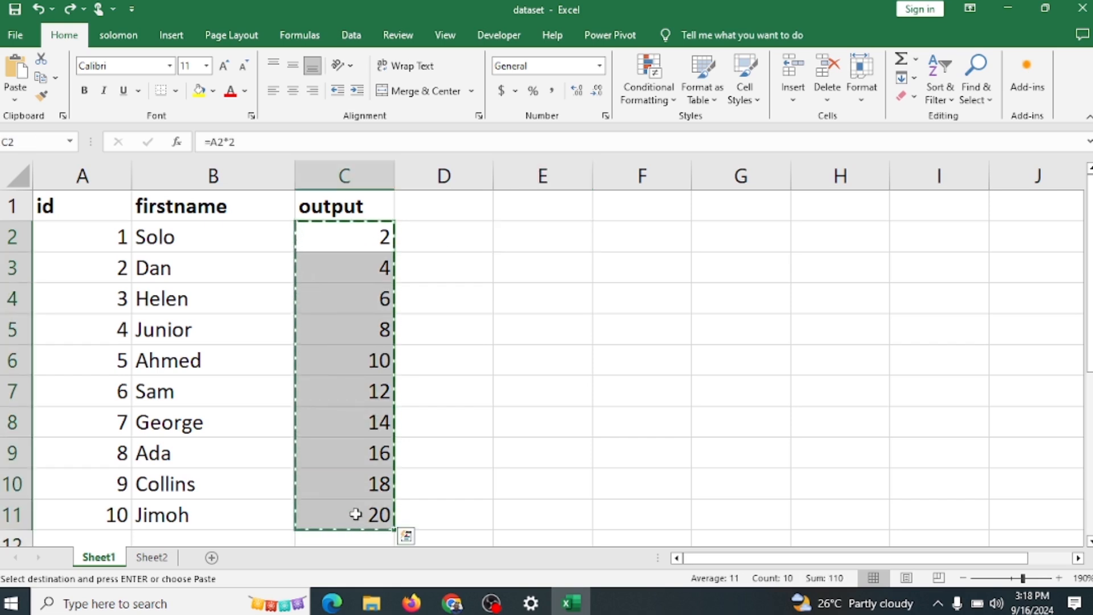
pyautogui.click(561, 238)
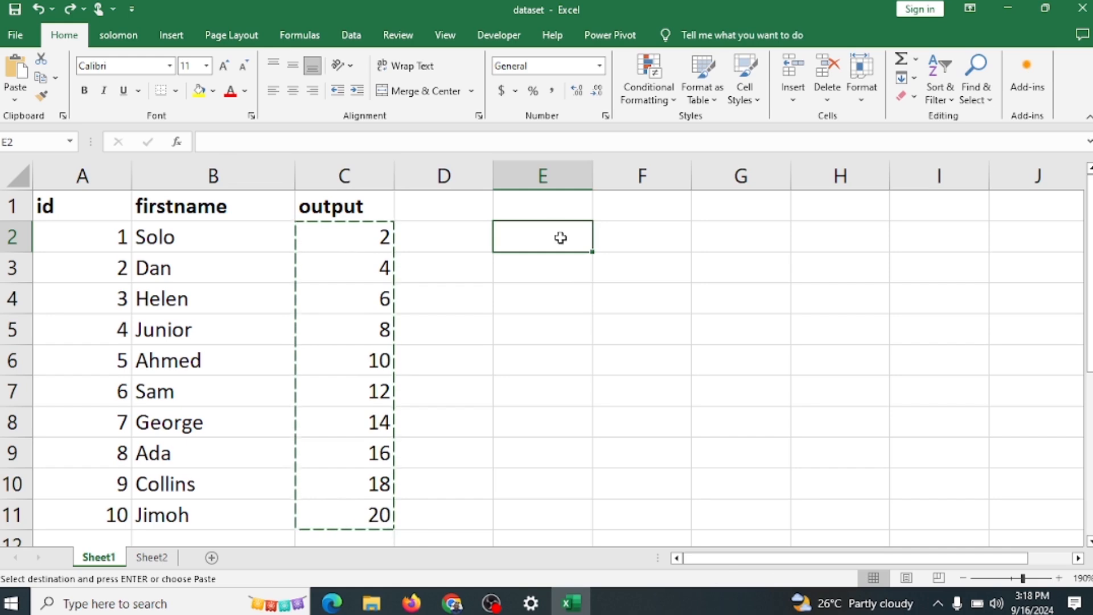
pyautogui.hotkey('ctrl', 'alt', 'v')
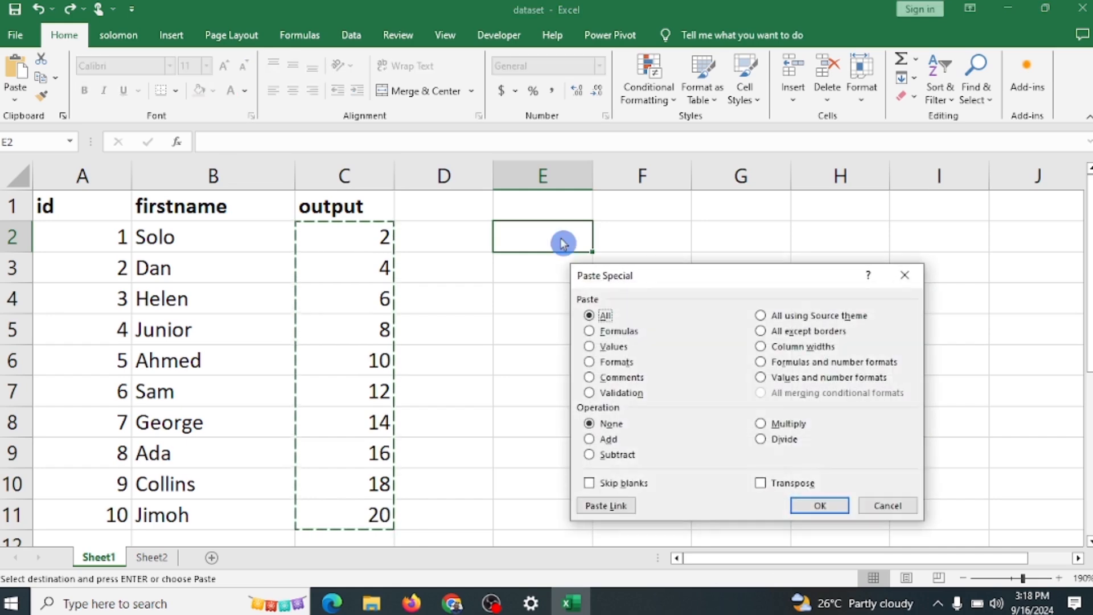
pyautogui.click(589, 331)
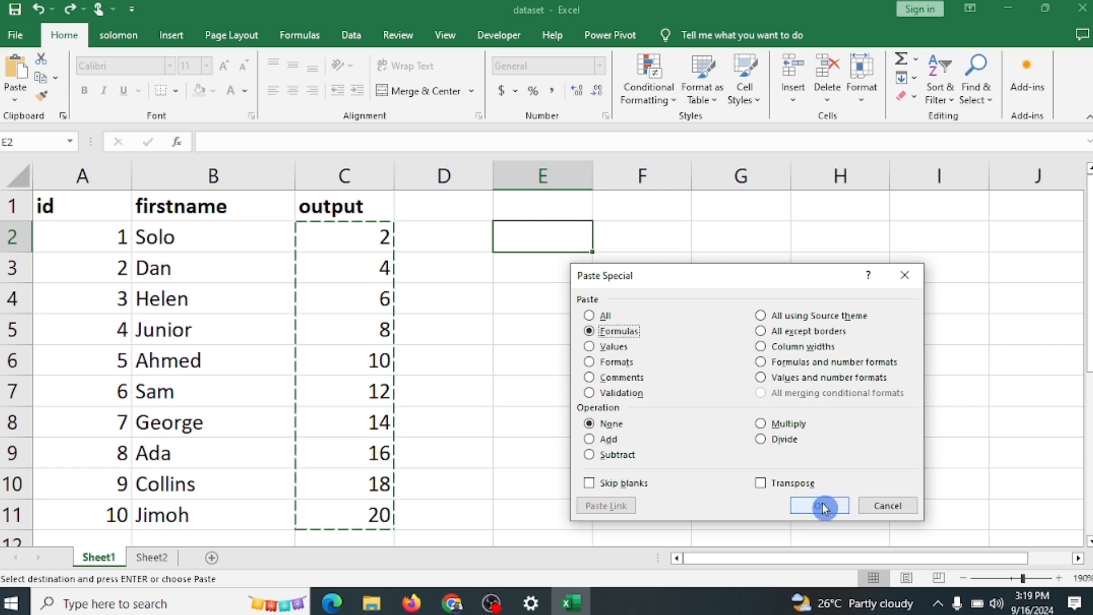
pyautogui.click(589, 347)
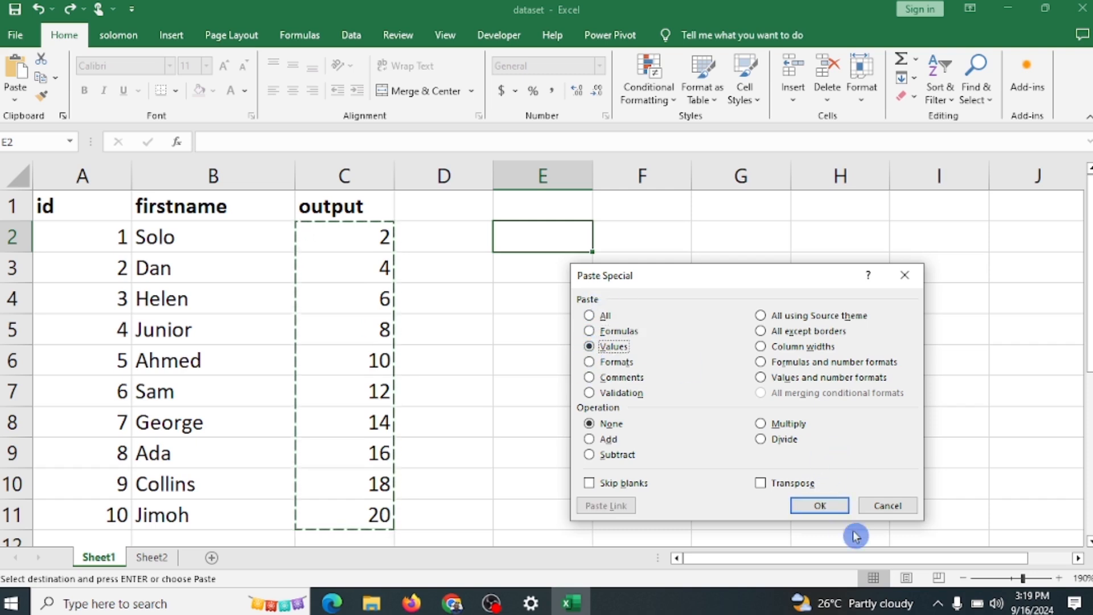
pyautogui.click(824, 507)
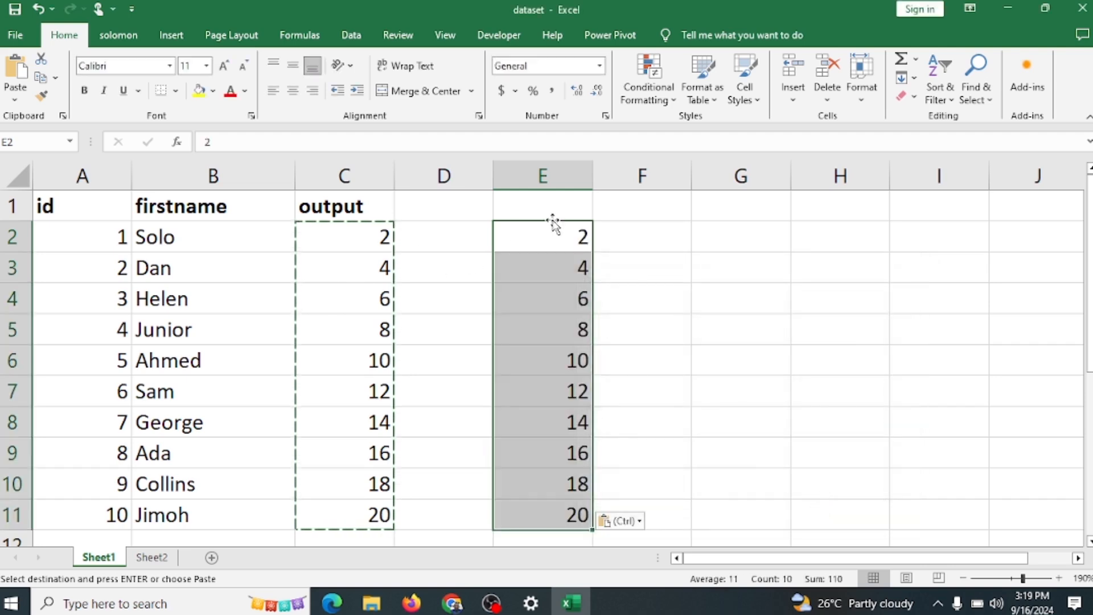
# Step: Check the values pasted in cells E2 through E5, and undo that paste
pyautogui.click(554, 240)
pyautogui.click(550, 276)
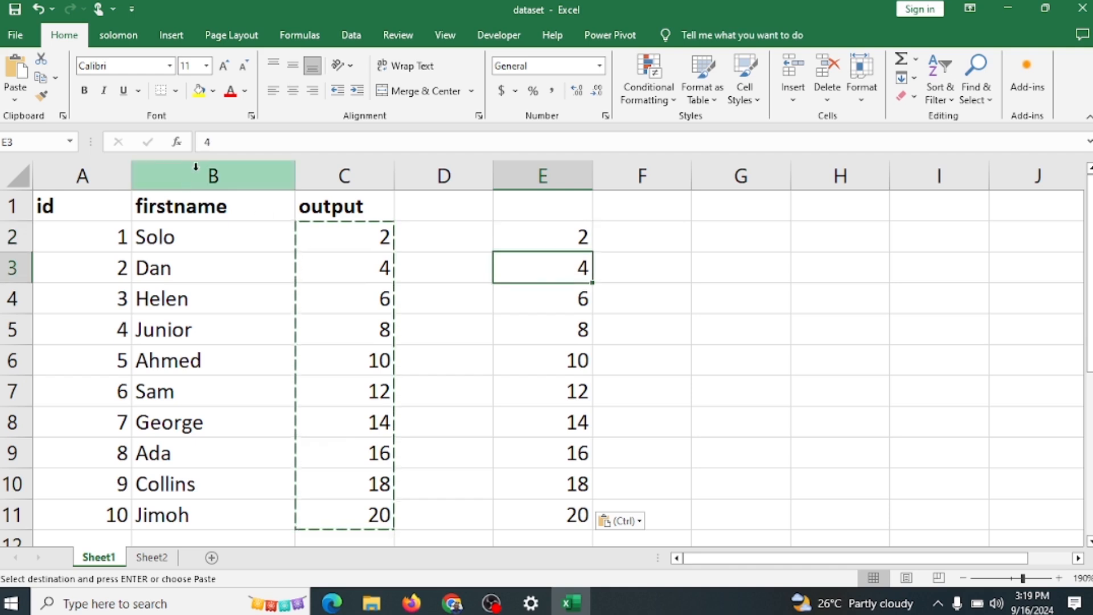
pyautogui.click(570, 303)
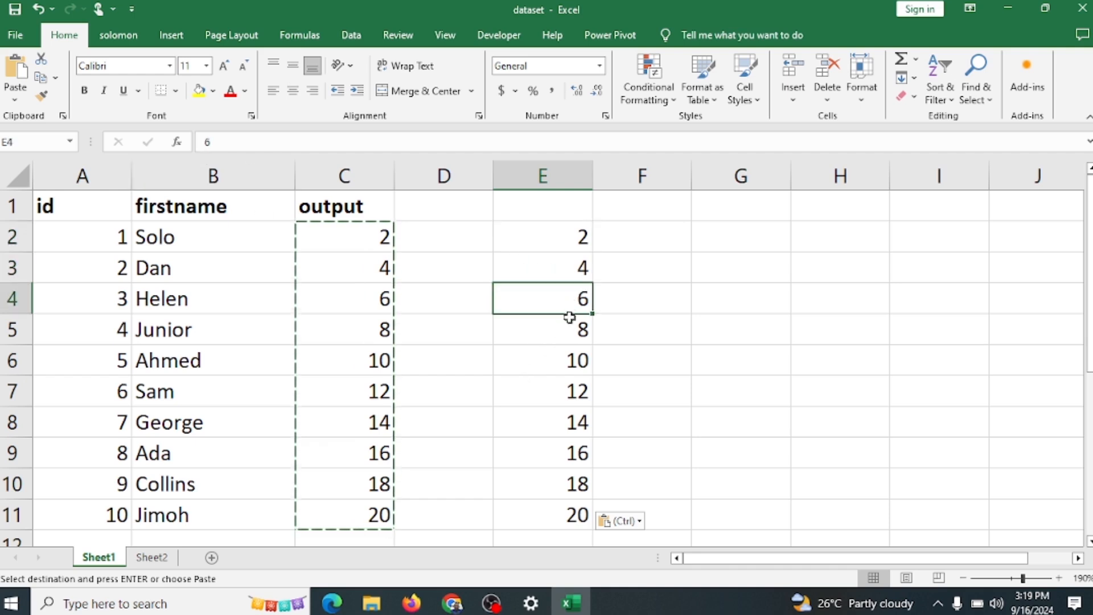
pyautogui.click(570, 332)
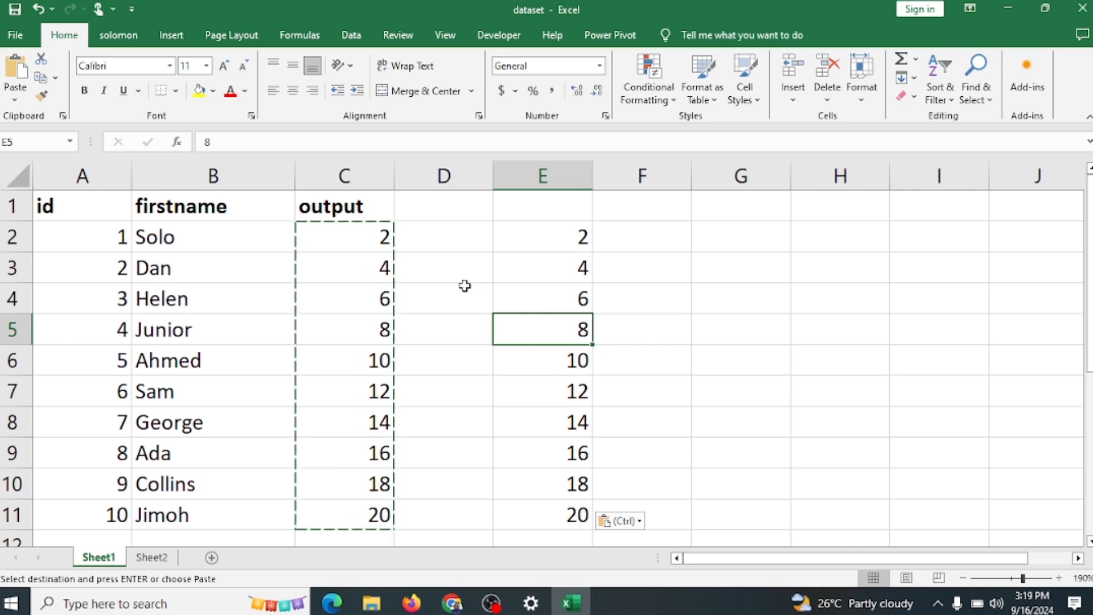
pyautogui.hotkey('ctrl', 'z')
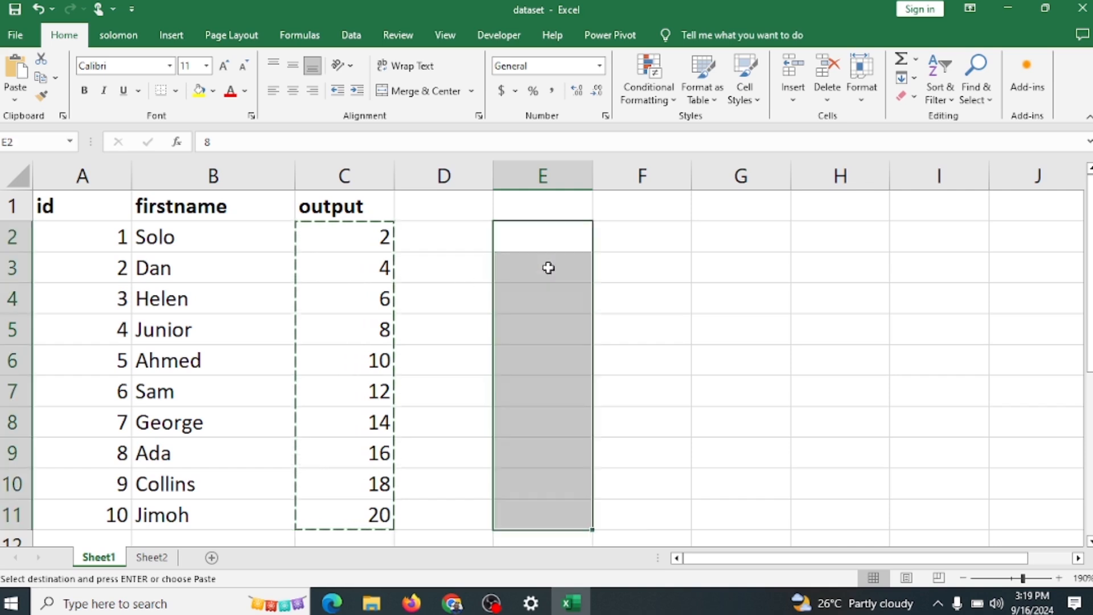
# Step: Undo the fill of the output formulas below C2
pyautogui.hotkey('ctrl', 'z')
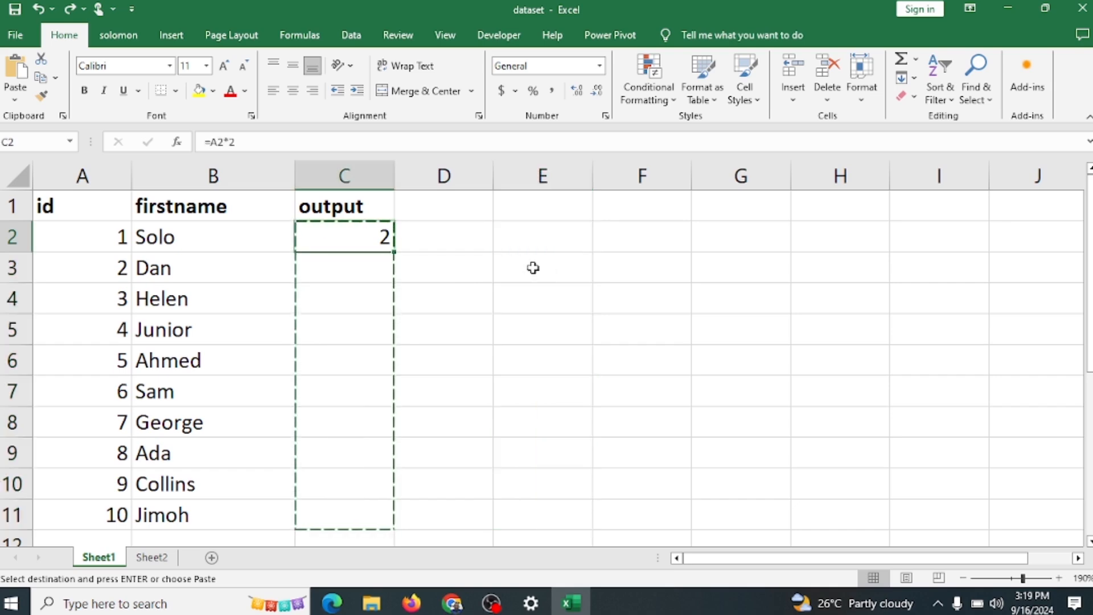
pyautogui.hotkey('ctrl', 't')
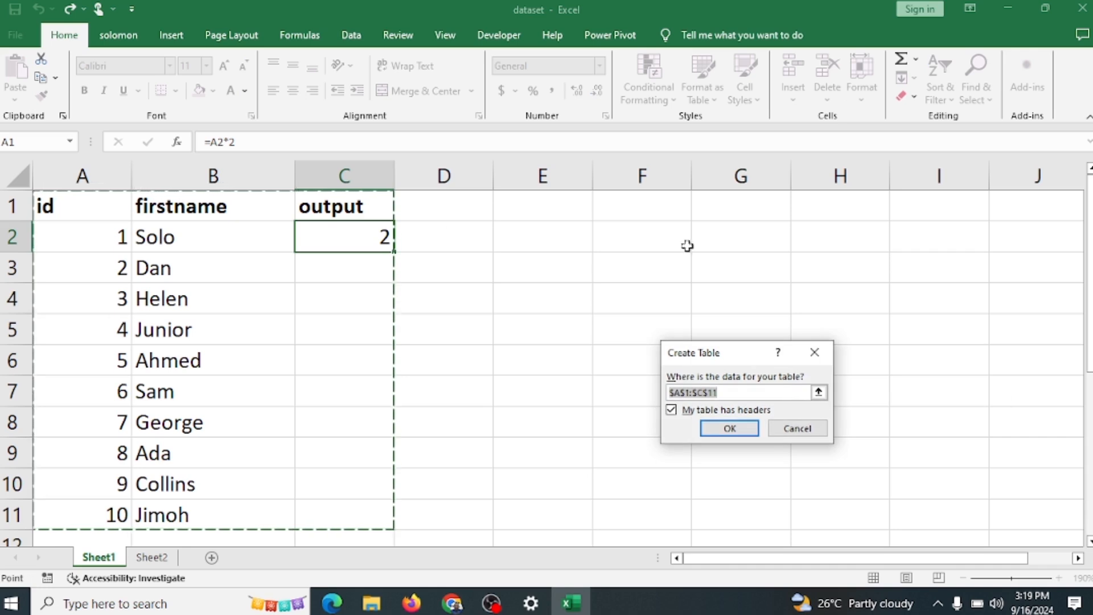
pyautogui.click(812, 353)
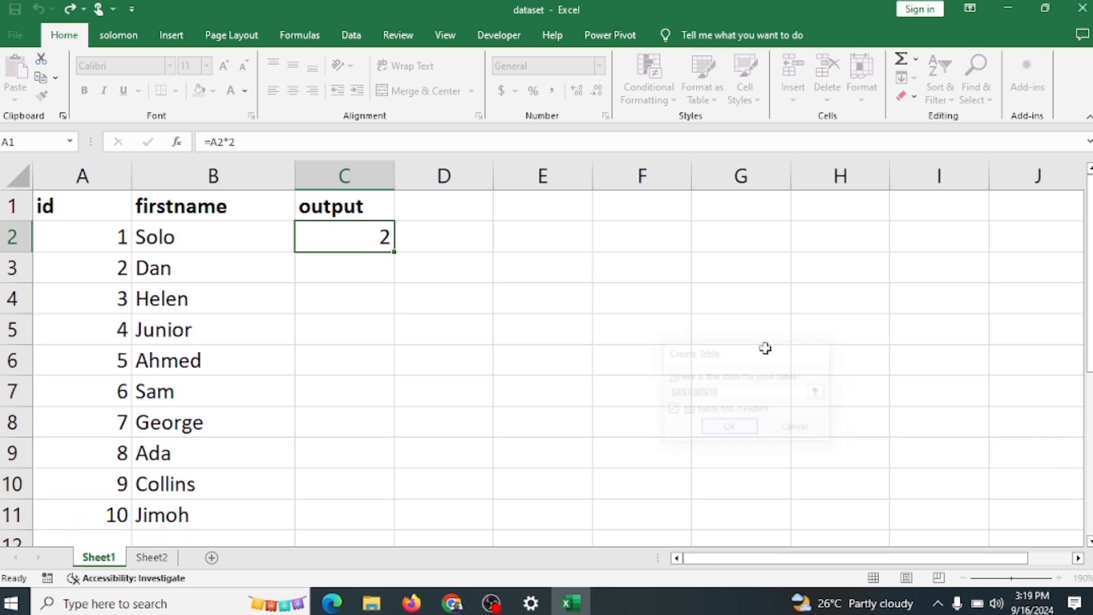
# Step: Fill the formula in C2 down through C11 and copy the output cells C2:C11
pyautogui.doubleClick(387, 260)
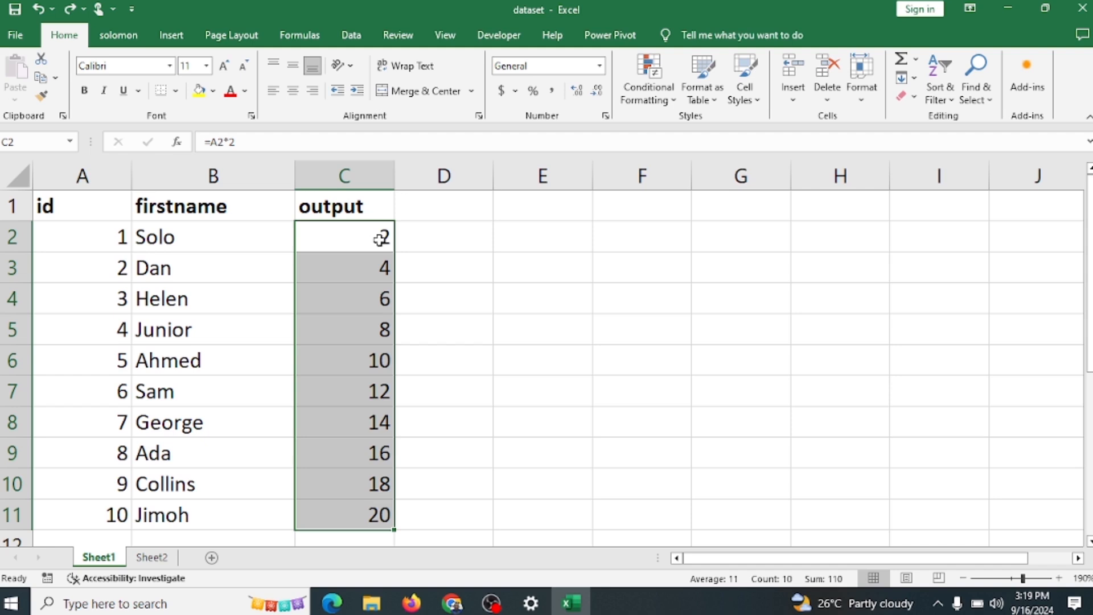
pyautogui.hotkey('ctrl', 'q')
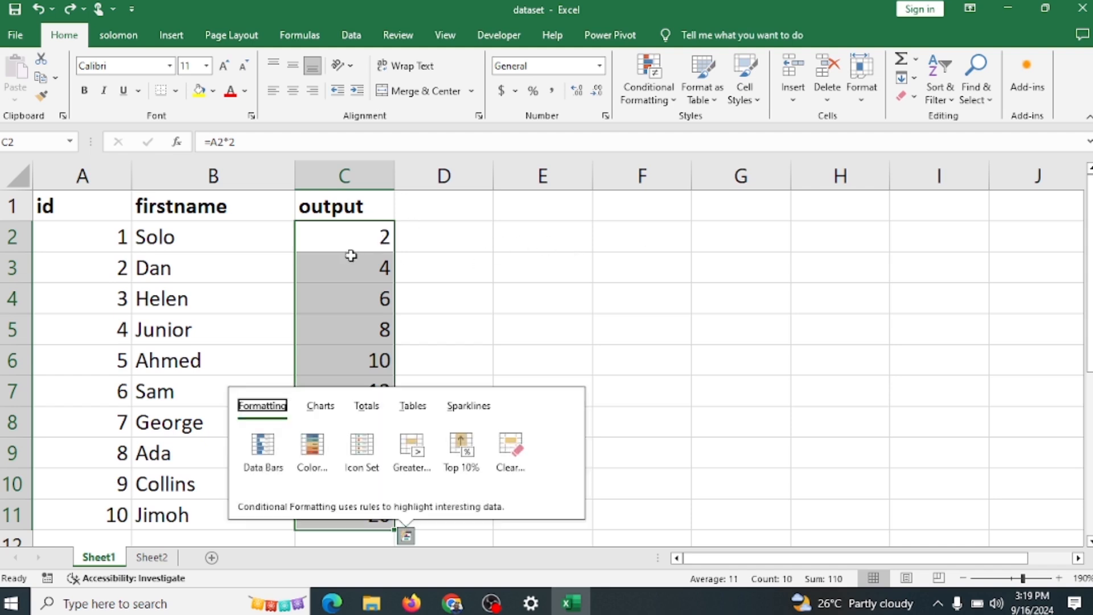
pyautogui.moveTo(357, 251); pyautogui.dragTo(378, 505)
pyautogui.hotkey('ctrl', 'c')
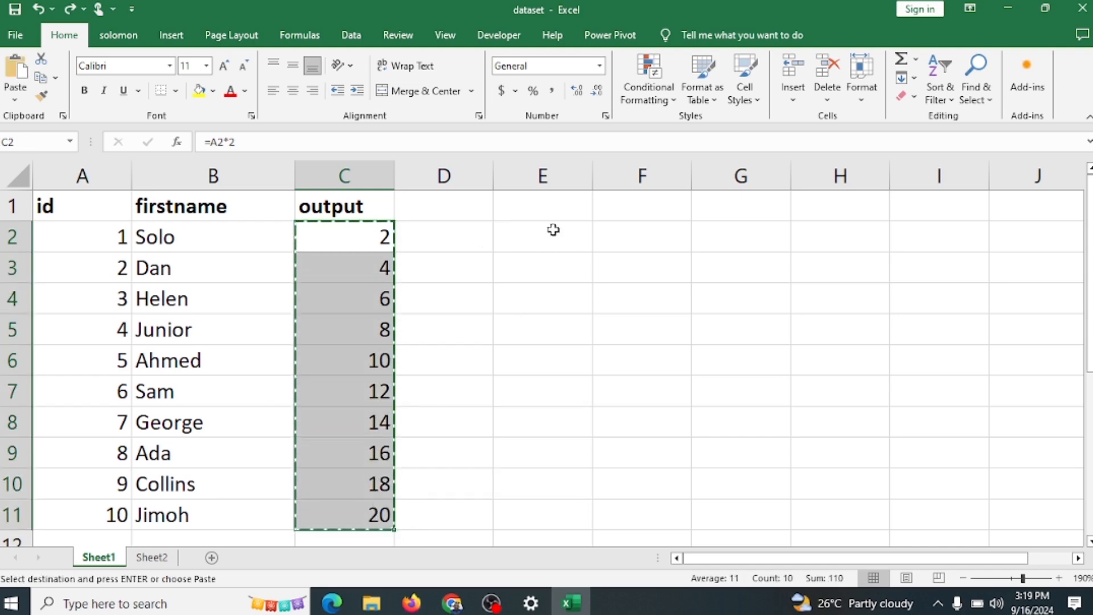
# Step: Examine the available paste options and the Paste Special settings for target cell E2 without pasting
pyautogui.click(554, 229)
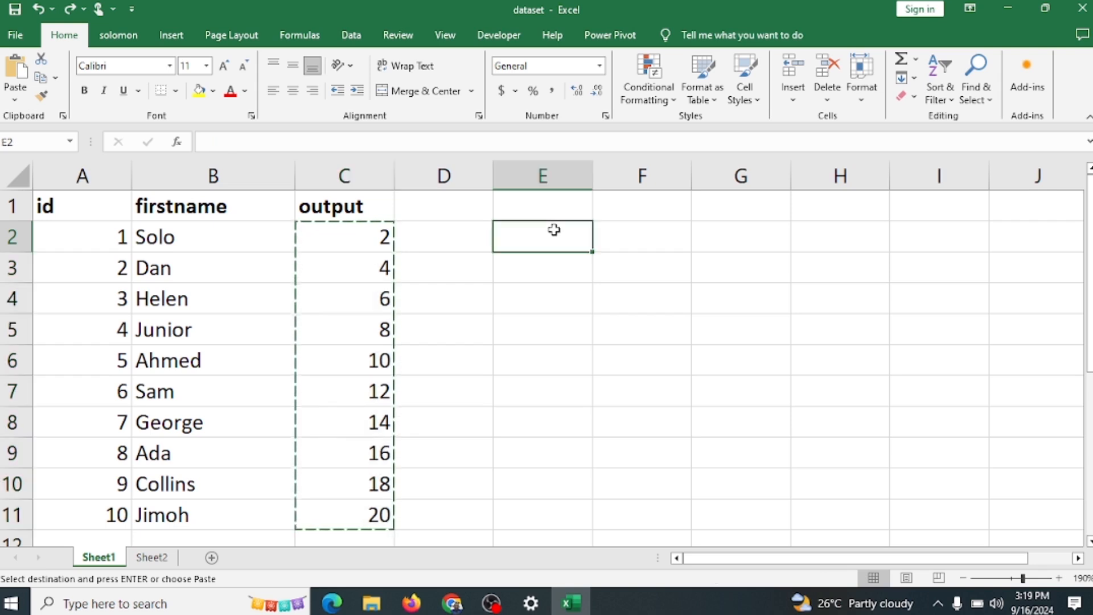
pyautogui.hotkey('ctrl', 'alt', 'v')
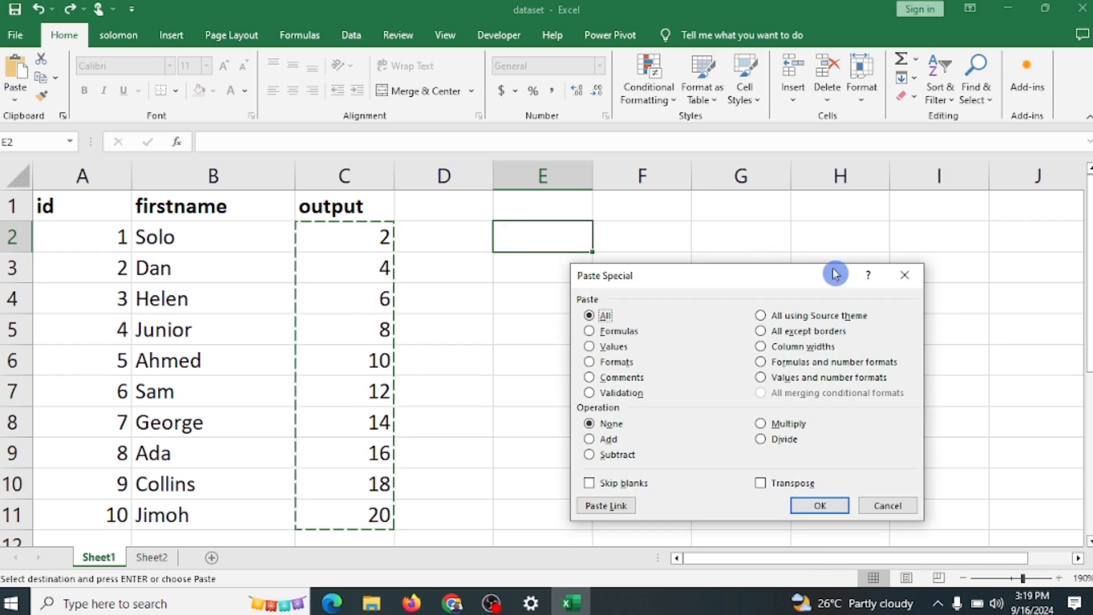
pyautogui.click(913, 280)
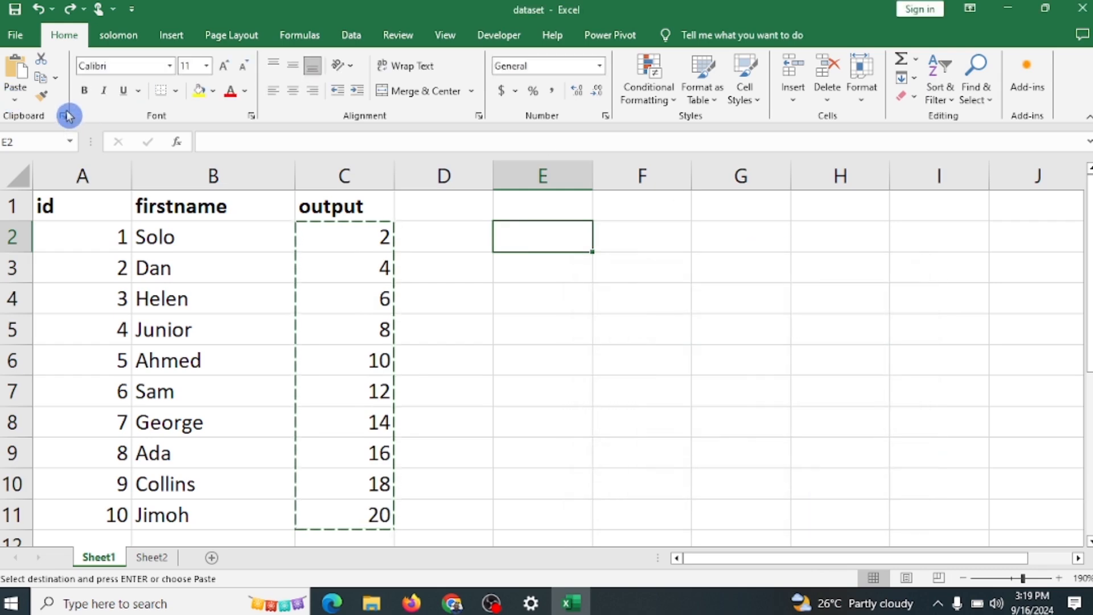
pyautogui.click(14, 100)
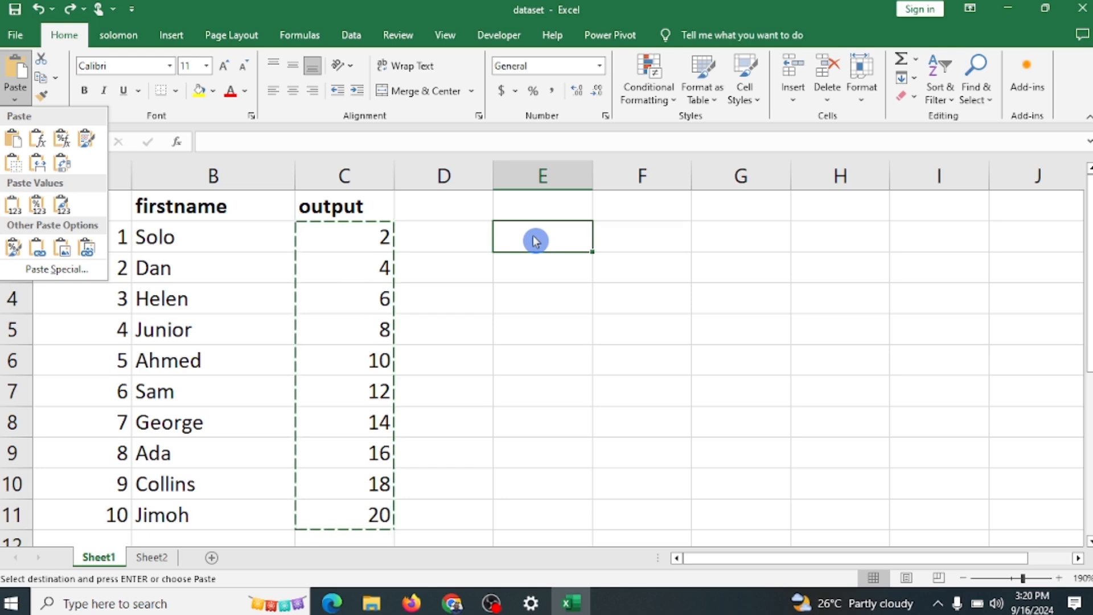
pyautogui.click(535, 240)
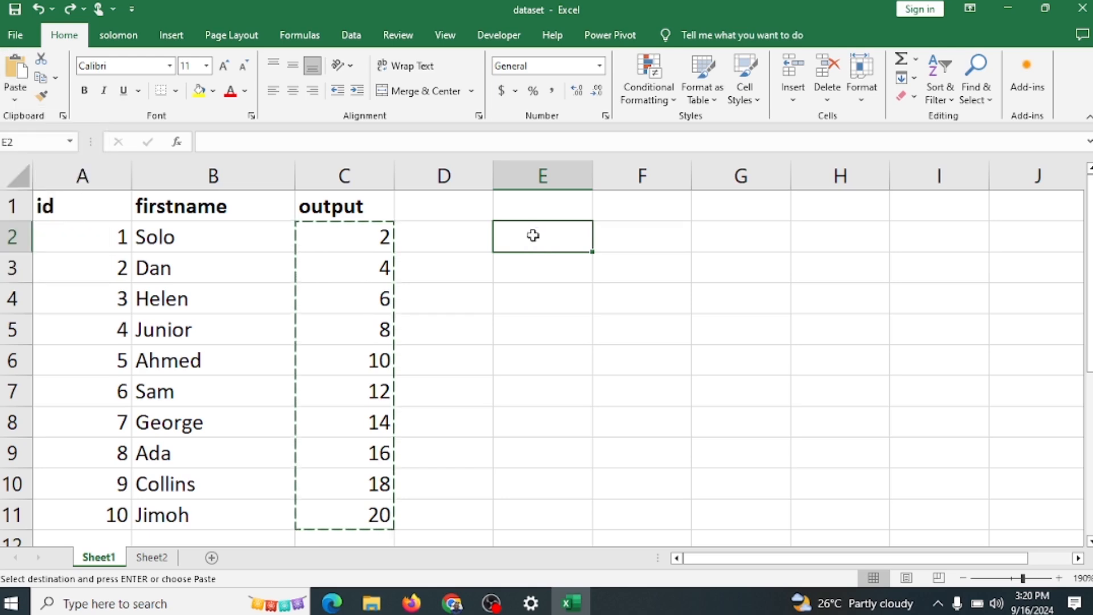
pyautogui.hotkey('ctrl', 'alt', 'v')
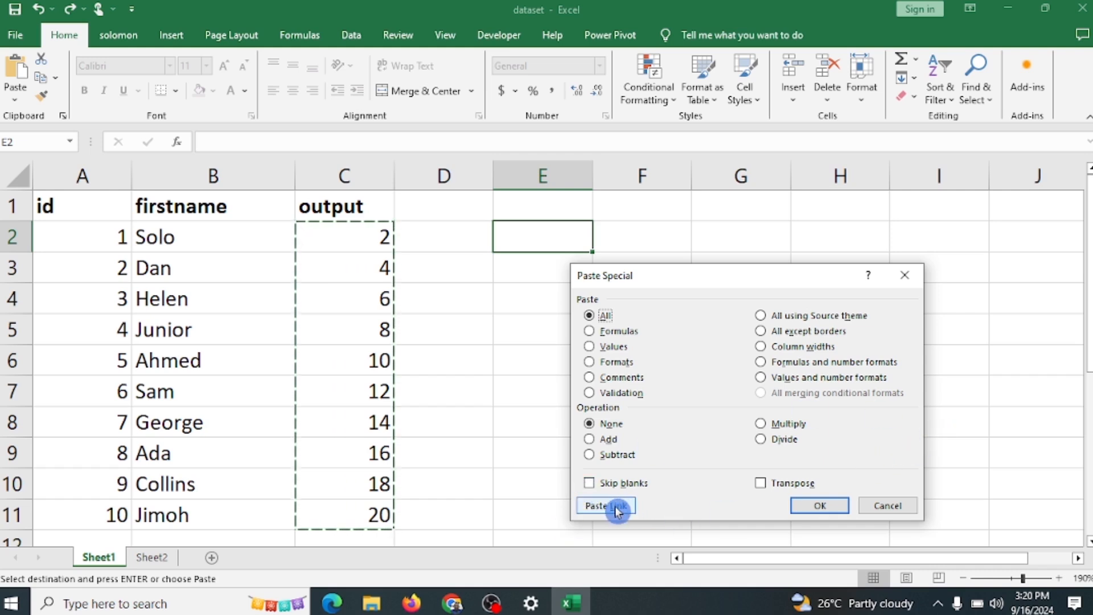
pyautogui.click(906, 277)
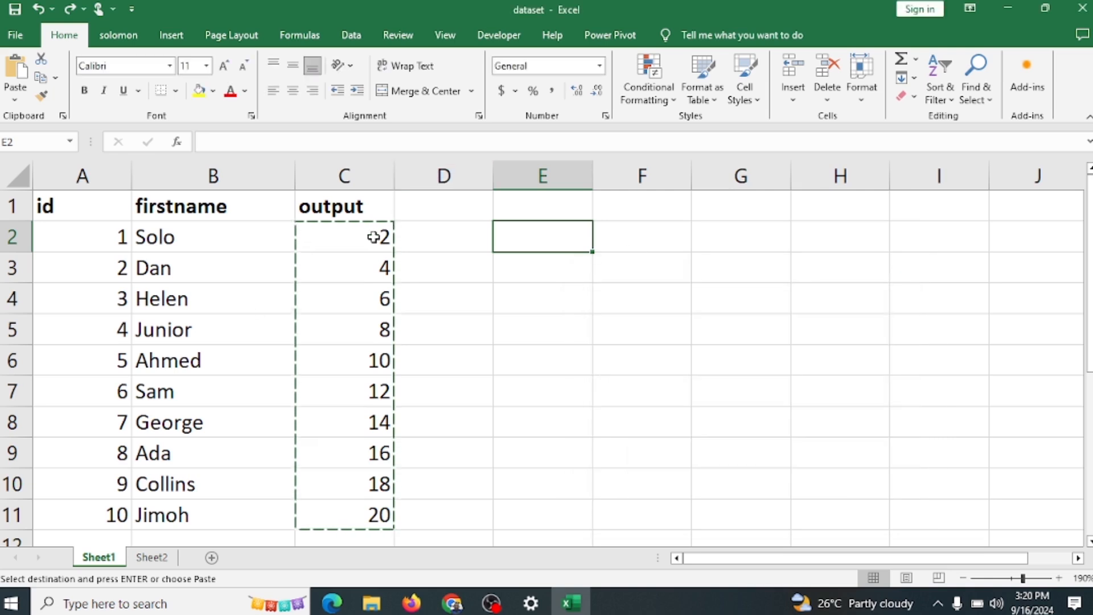
# Step: Paste the copied output cells C2:C11 as links into Sheet2 starting at D1, using Paste Special
pyautogui.moveTo(373, 237); pyautogui.dragTo(383, 523)
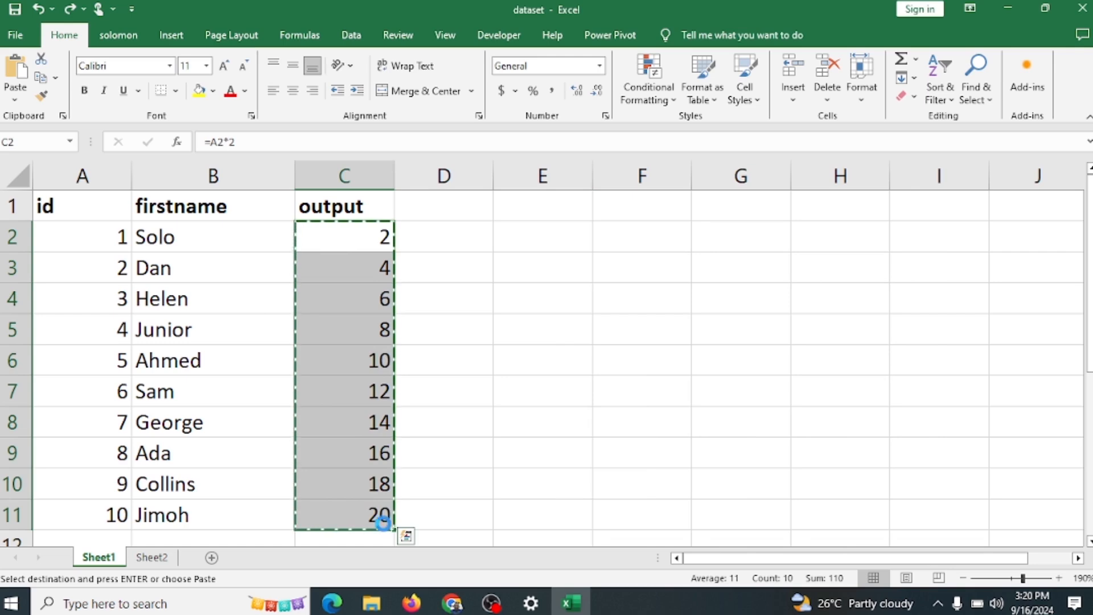
pyautogui.click(152, 557)
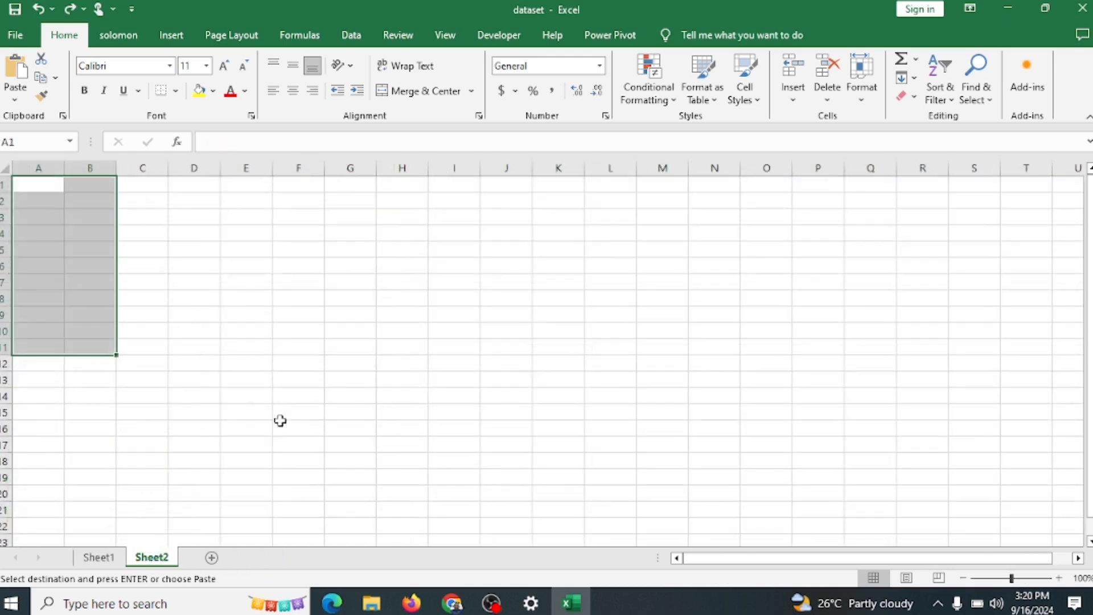
pyautogui.click(198, 183)
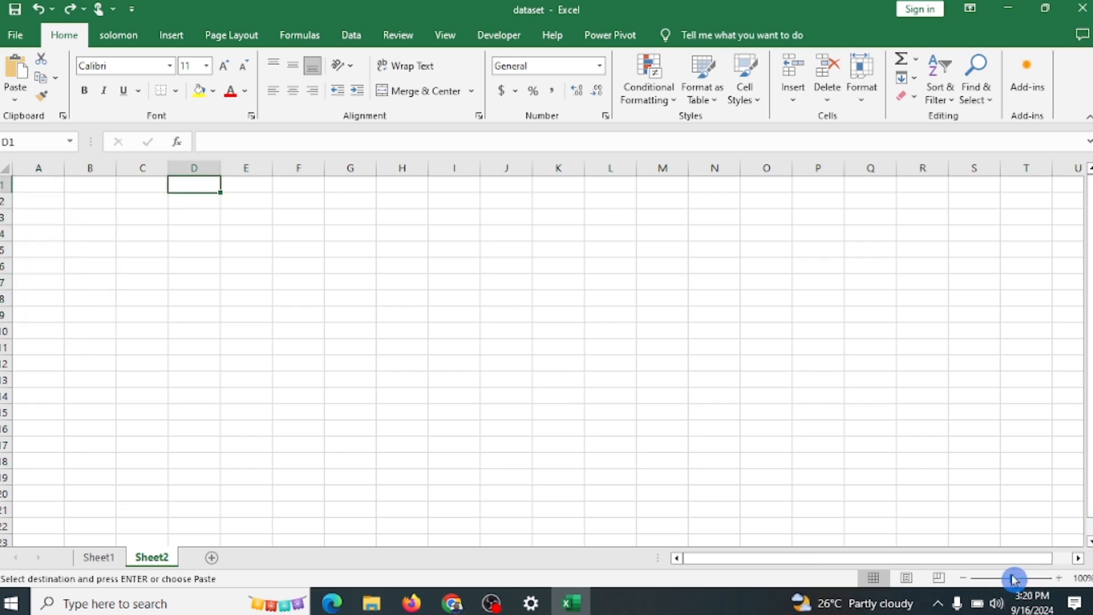
pyautogui.moveTo(1012, 575); pyautogui.dragTo(1019, 577)
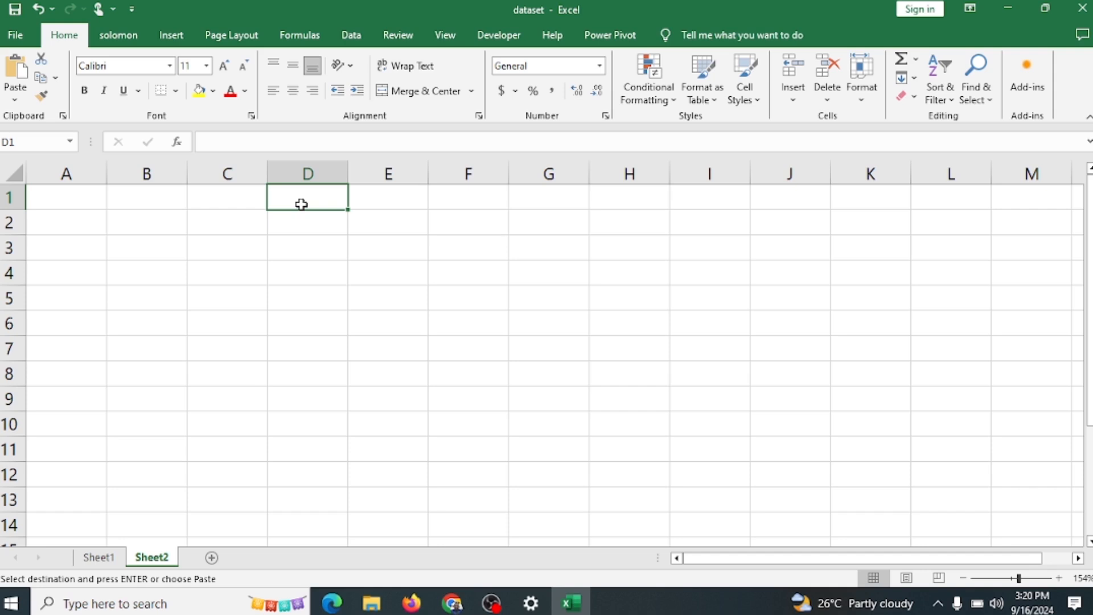
pyautogui.hotkey('ctrl', 'alt', 'v')
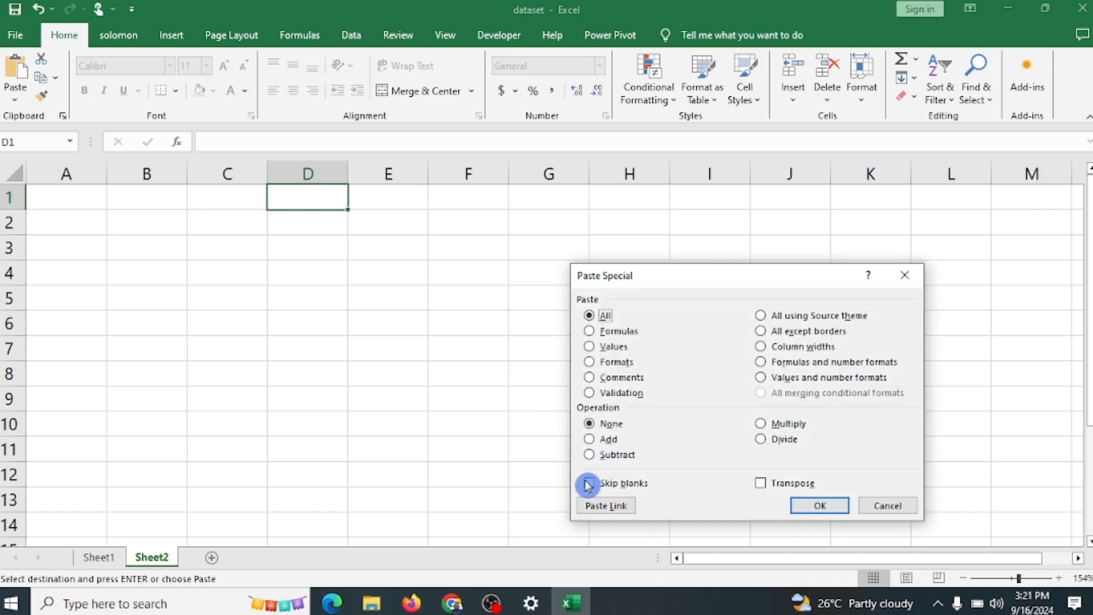
pyautogui.click(601, 507)
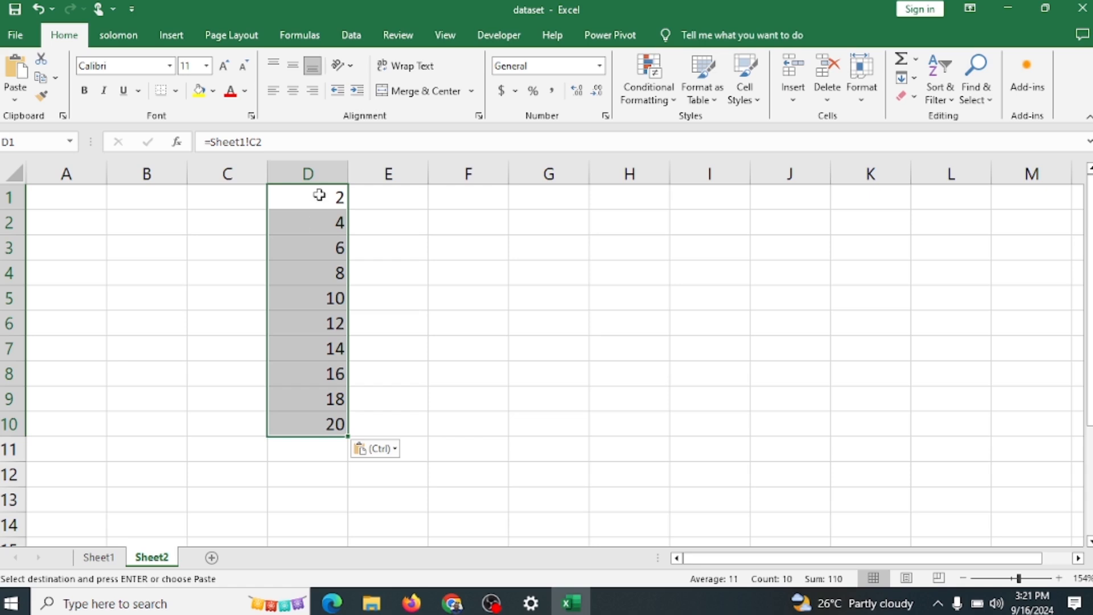
# Step: Change the output value in Sheet1 cell C2 to 4 and check the linked cell D1 on Sheet2
pyautogui.click(97, 561)
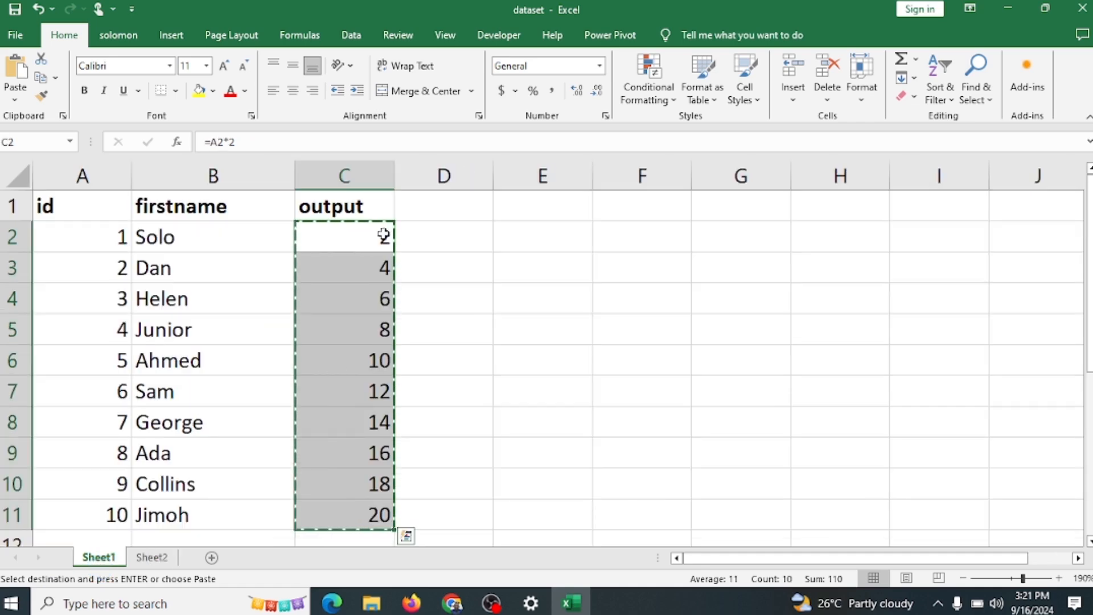
pyautogui.click(383, 237)
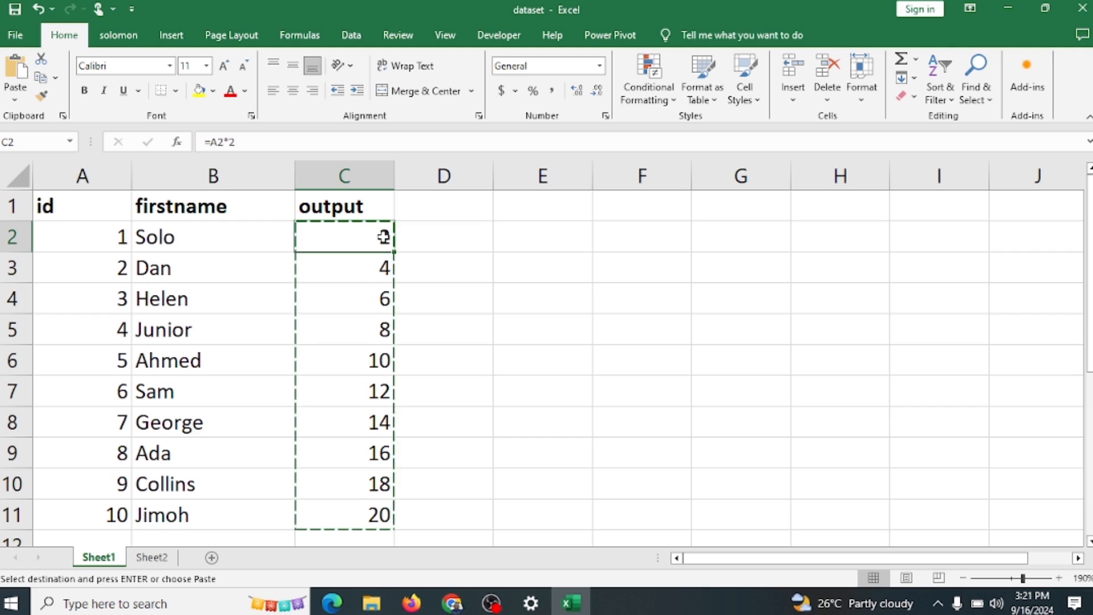
pyautogui.write('4')
pyautogui.press('Return')
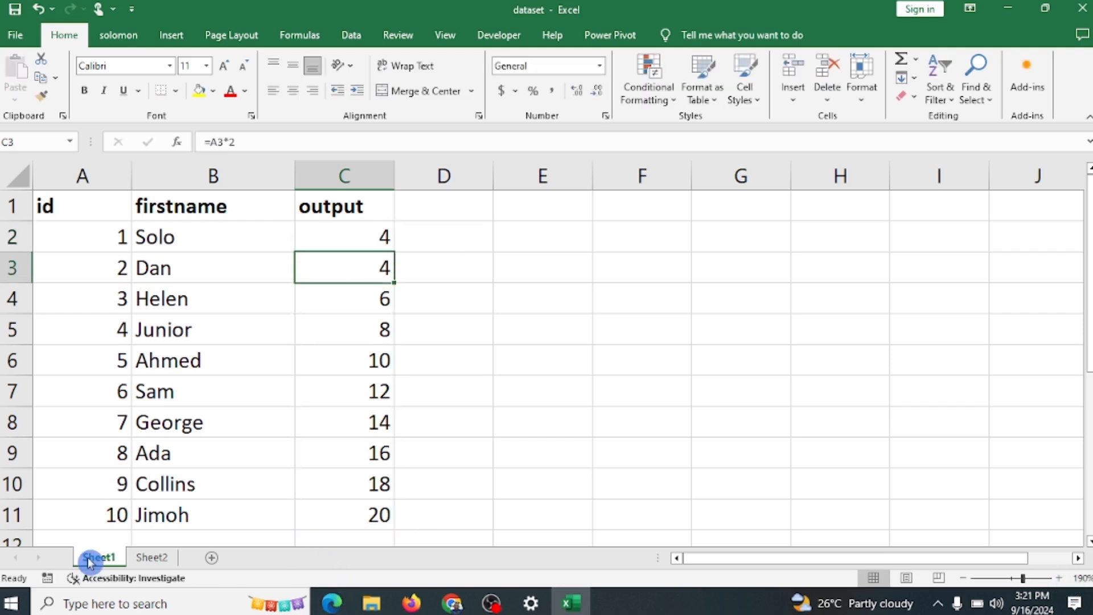
pyautogui.click(147, 558)
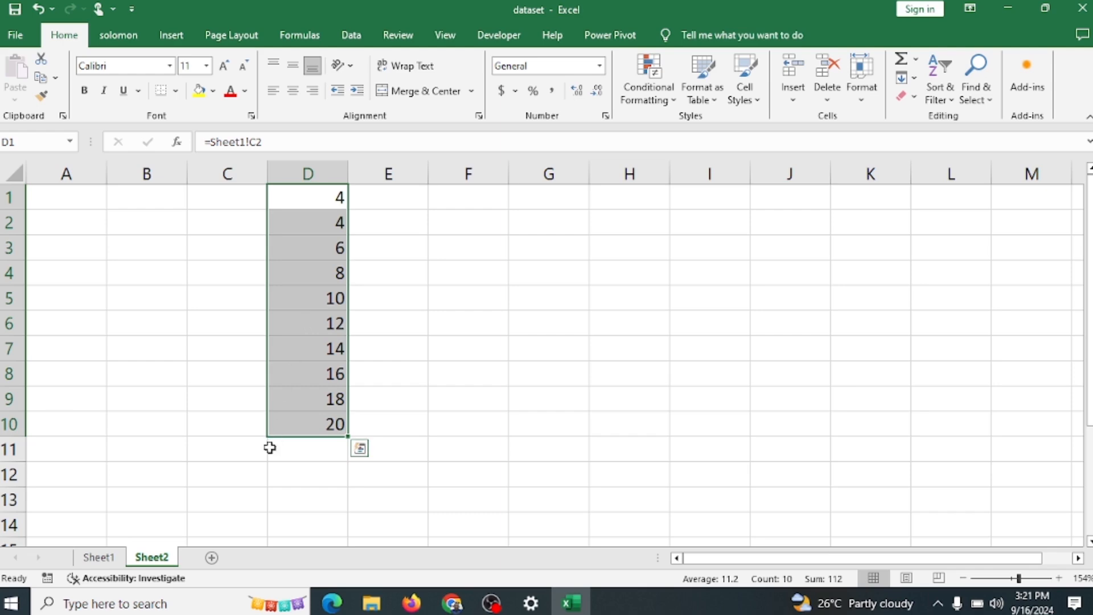
# Step: Delete the output column C from the table on Sheet1
pyautogui.click(102, 558)
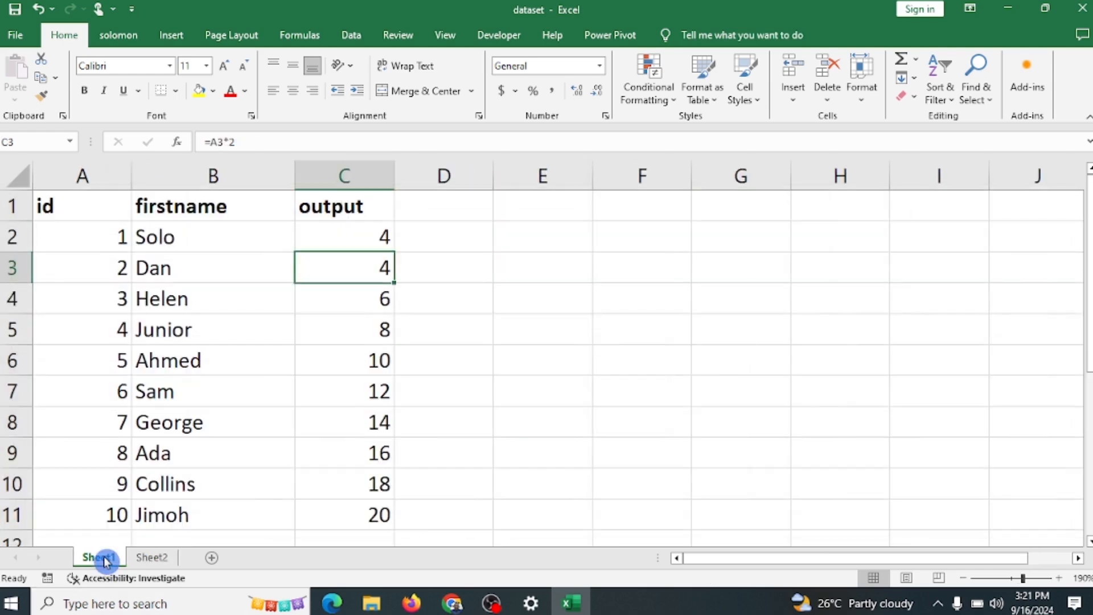
pyautogui.click(102, 207)
pyautogui.moveTo(102, 206); pyautogui.dragTo(335, 511)
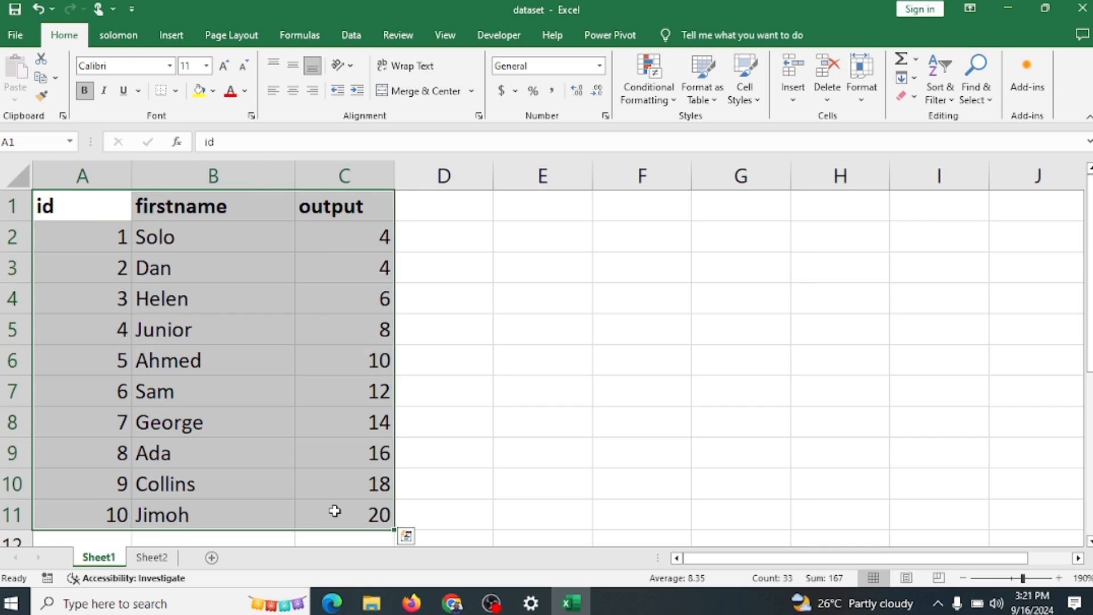
pyautogui.click(347, 170)
pyautogui.rightClick(347, 172)
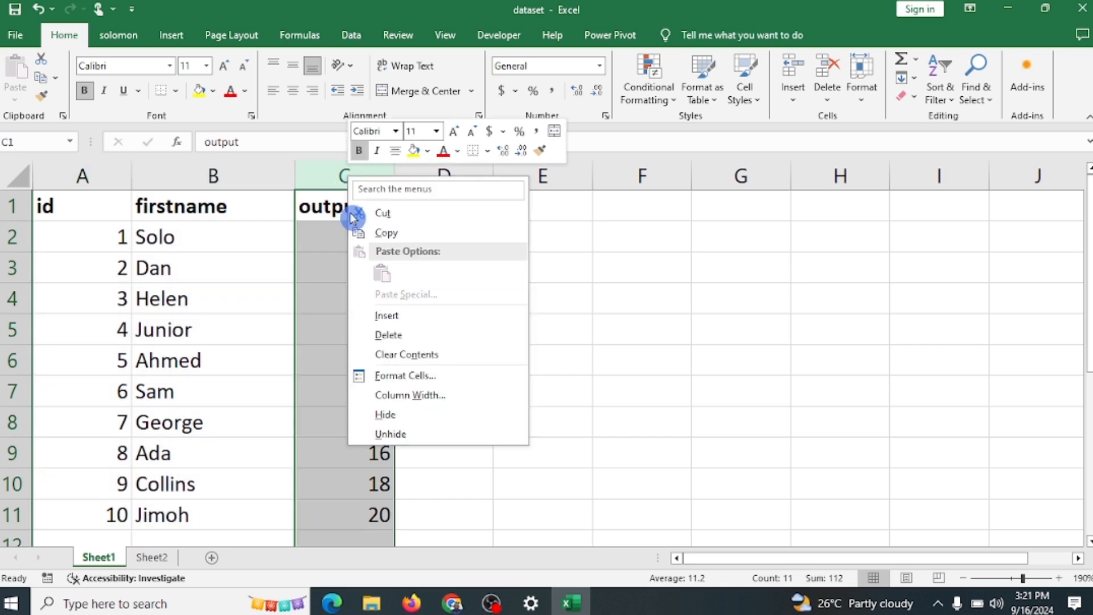
pyautogui.click(402, 337)
# Step: Select the id and firstname table, range A1:B11, on Sheet1
pyautogui.moveTo(87, 202); pyautogui.dragTo(275, 522)
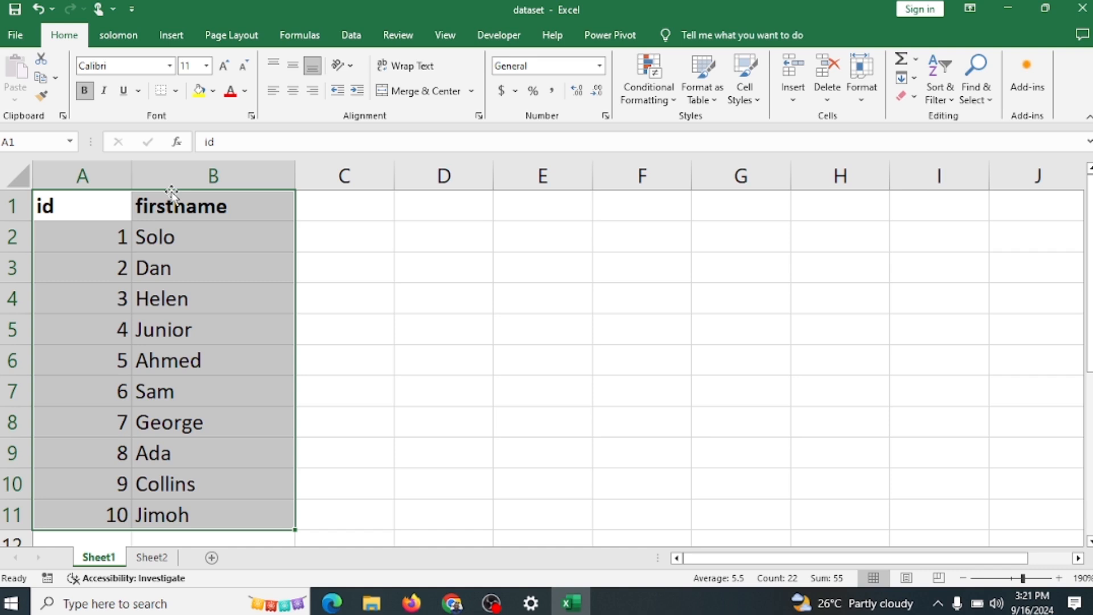
pyautogui.moveTo(172, 194); pyautogui.dragTo(210, 211)
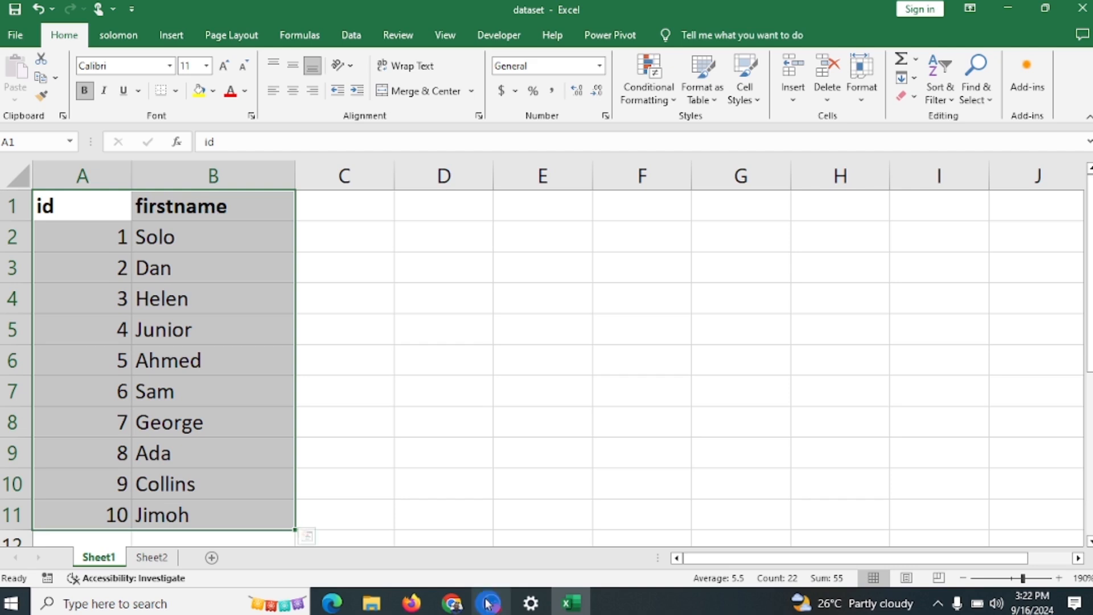
pyautogui.moveTo(453, 606)
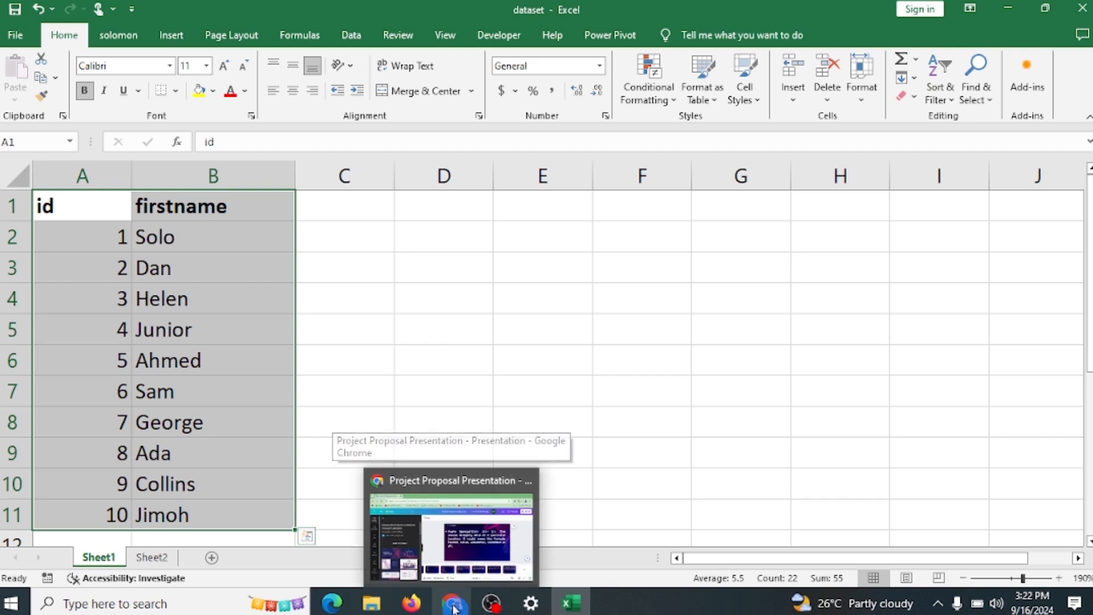